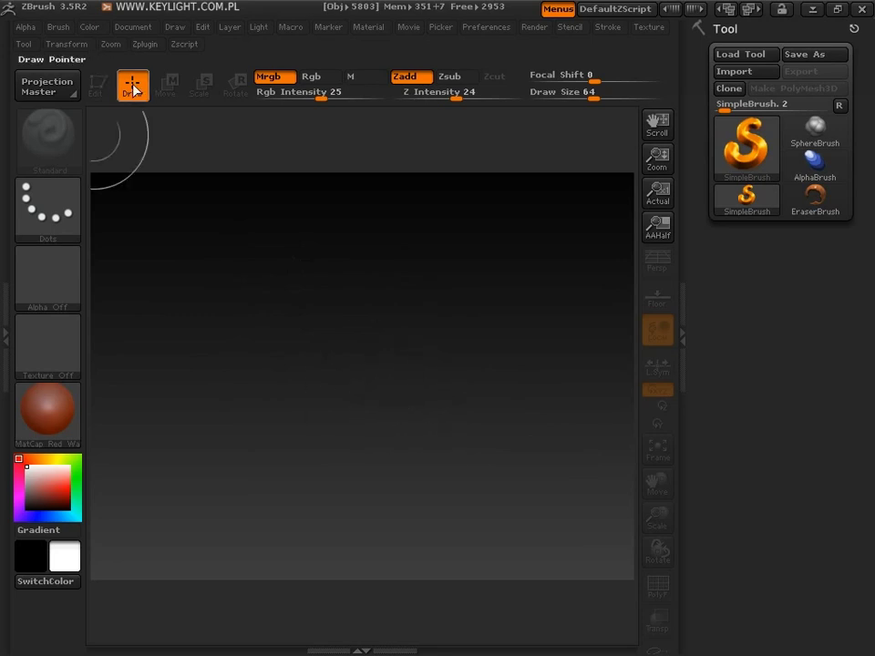
- Pick ZSphere from the tool list and draw a full-size ZSphere on the canvas
left_click(747, 144)
mouse_move(399, 255)
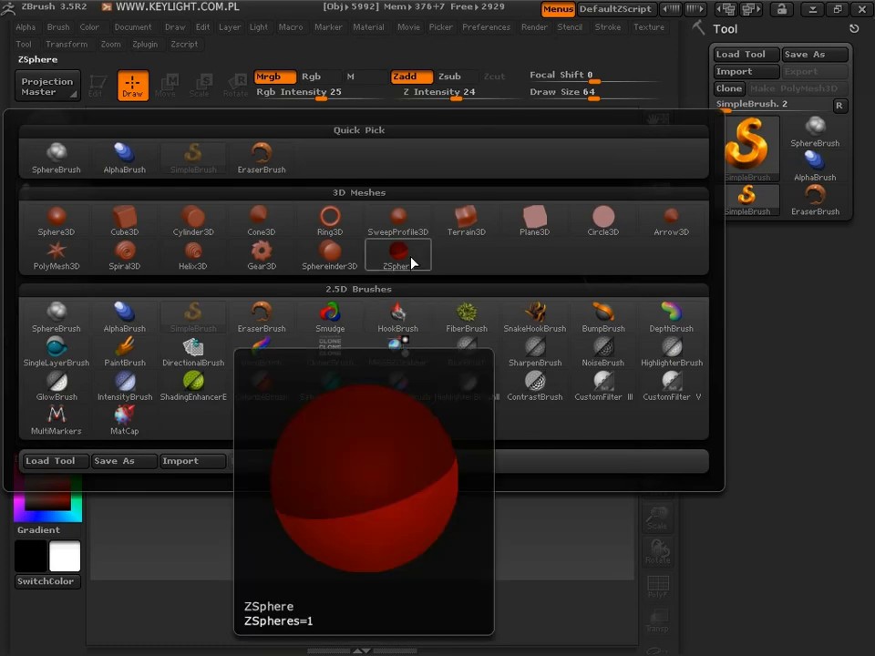
left_click(408, 264)
left_click_drag(343, 383, 384, 262)
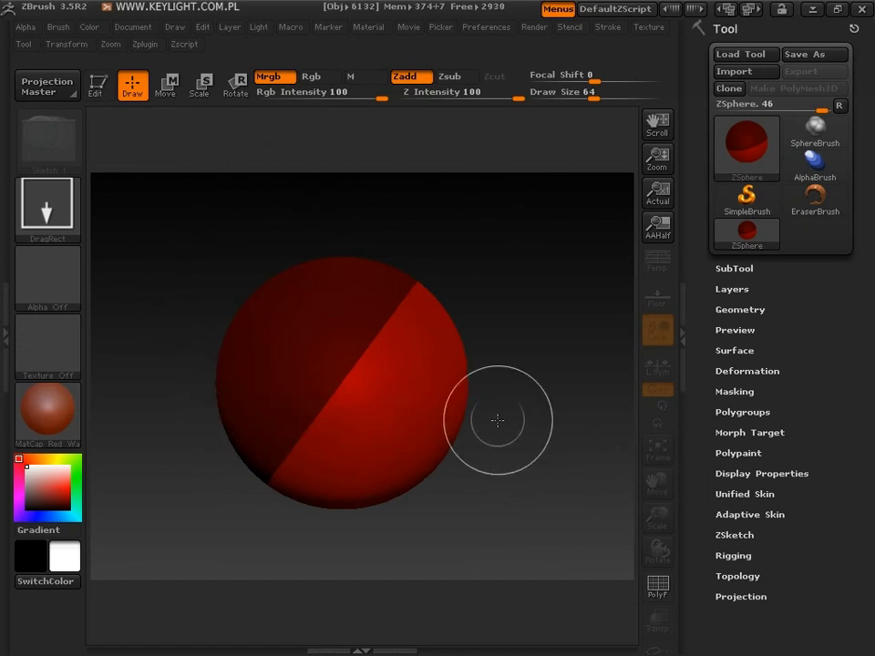
- In Edit mode, add a child ZSphere at the sphere's side edge and preview the adaptive skin
key("t")
mouse_move(482, 469)
left_mouse_down()
mouse_move(469, 248)
mouse_move(544, 421)
mouse_move(205, 315)
mouse_move(529, 243)
mouse_move(535, 425)
mouse_move(242, 484)
mouse_move(246, 207)
mouse_move(555, 402)
mouse_move(218, 440)
mouse_move(402, 228)
mouse_move(519, 325)
mouse_move(485, 348)
mouse_move(543, 374)
mouse_move(569, 368)
mouse_move(547, 331)
mouse_move(448, 303)
mouse_move(491, 258)
mouse_move(579, 289)
mouse_move(543, 362)
mouse_move(576, 426)
mouse_move(426, 265)
mouse_move(512, 355)
mouse_move(497, 402)
mouse_move(416, 361)
mouse_move(441, 391)
mouse_move(428, 416)
mouse_move(331, 407)
mouse_move(484, 408)
left_mouse_up()
mouse_move(533, 366)
left_mouse_down()
mouse_move(498, 412)
mouse_move(354, 481)
left_mouse_up()
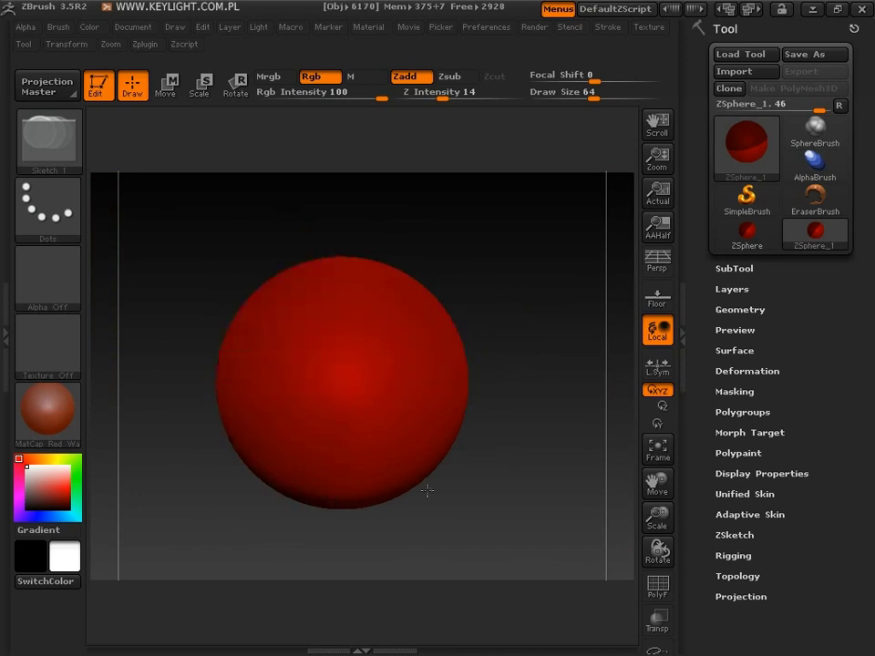
mouse_move(342, 381)
left_mouse_down()
mouse_move(374, 360)
mouse_move(298, 410)
mouse_move(270, 401)
mouse_move(329, 326)
mouse_move(389, 434)
mouse_move(400, 346)
mouse_move(456, 387)
left_mouse_up()
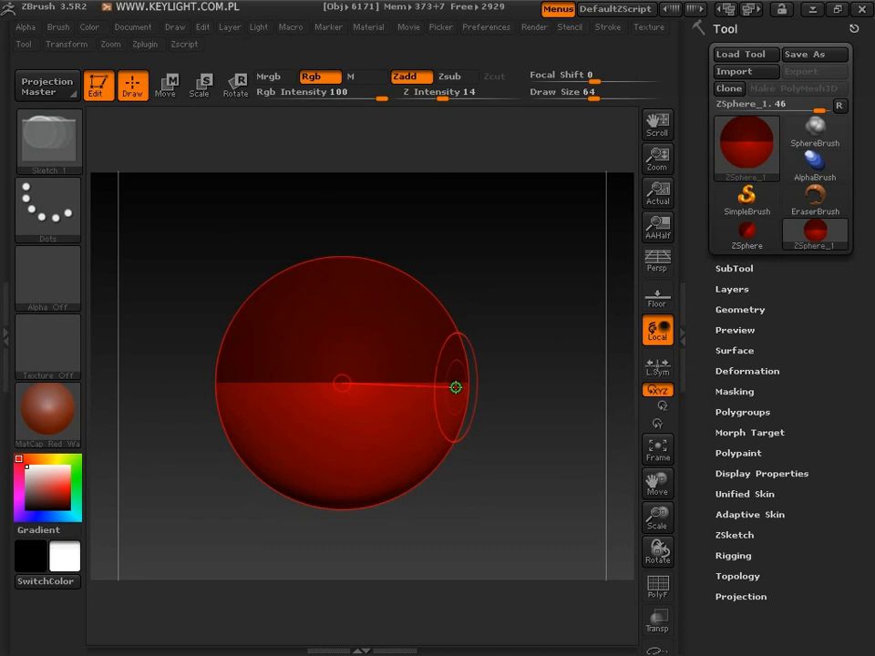
left_click_drag(456, 388, 407, 445)
key("a")
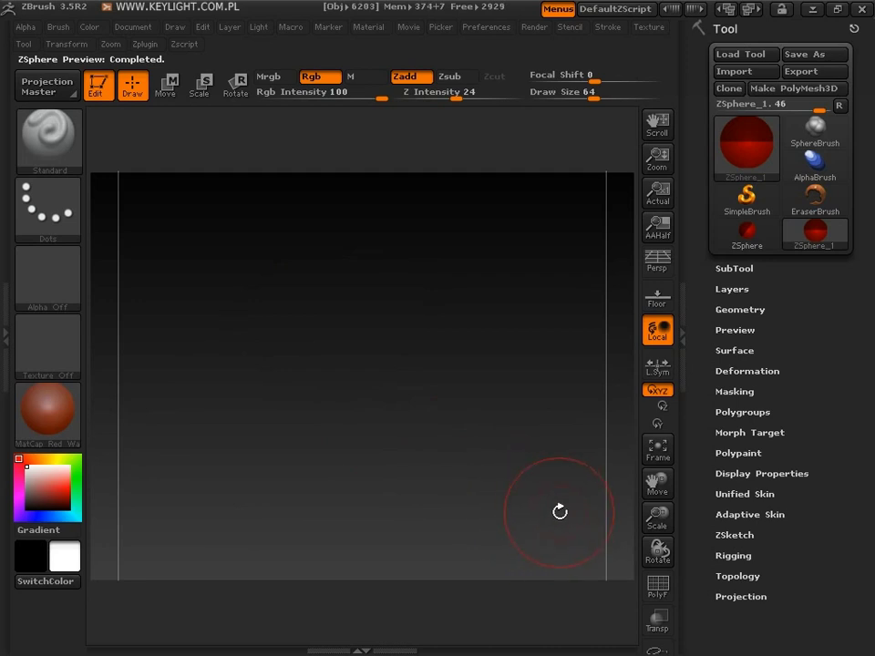
- Grow a child ZSphere from the sphere's top and preview the faceted teardrop skin mesh
mouse_move(551, 513)
left_mouse_down()
mouse_move(508, 502)
mouse_move(314, 404)
mouse_move(252, 387)
mouse_move(466, 480)
mouse_move(566, 475)
mouse_move(216, 478)
mouse_move(559, 480)
mouse_move(410, 455)
mouse_move(209, 455)
mouse_move(571, 465)
mouse_move(246, 471)
mouse_move(577, 463)
mouse_move(209, 449)
mouse_move(496, 462)
mouse_move(277, 462)
mouse_move(518, 457)
mouse_move(608, 467)
left_mouse_up()
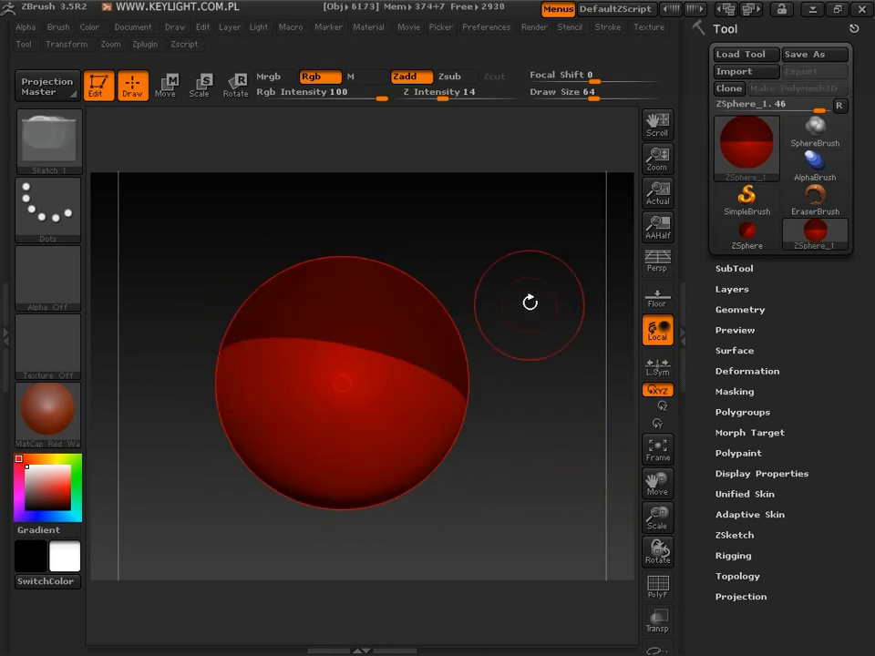
mouse_move(528, 302)
left_mouse_down()
mouse_move(531, 319)
mouse_move(462, 320)
mouse_move(514, 302)
left_mouse_up()
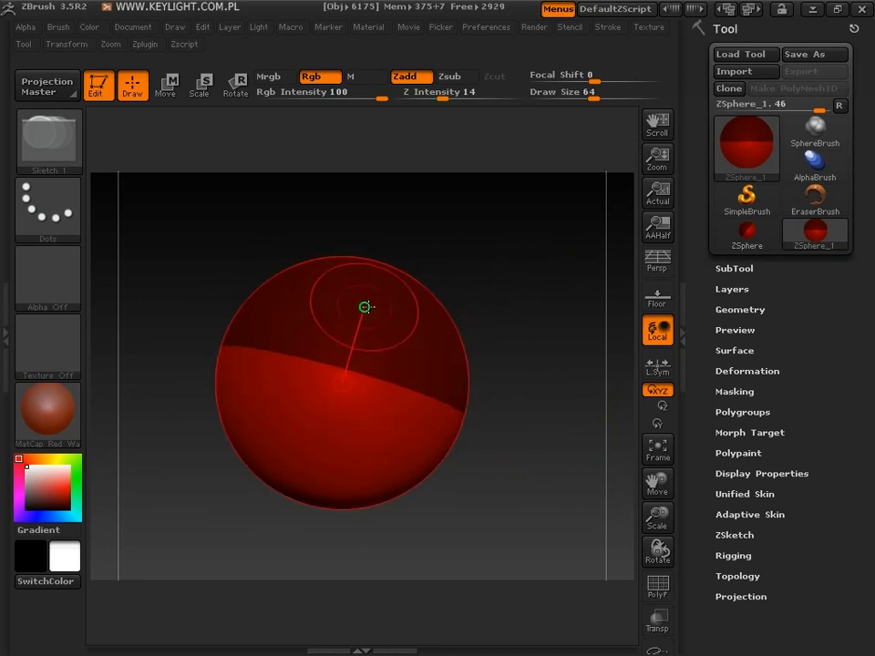
mouse_move(378, 289)
left_mouse_down()
mouse_move(502, 281)
mouse_move(366, 280)
mouse_move(500, 279)
mouse_move(439, 279)
mouse_move(484, 274)
left_mouse_up()
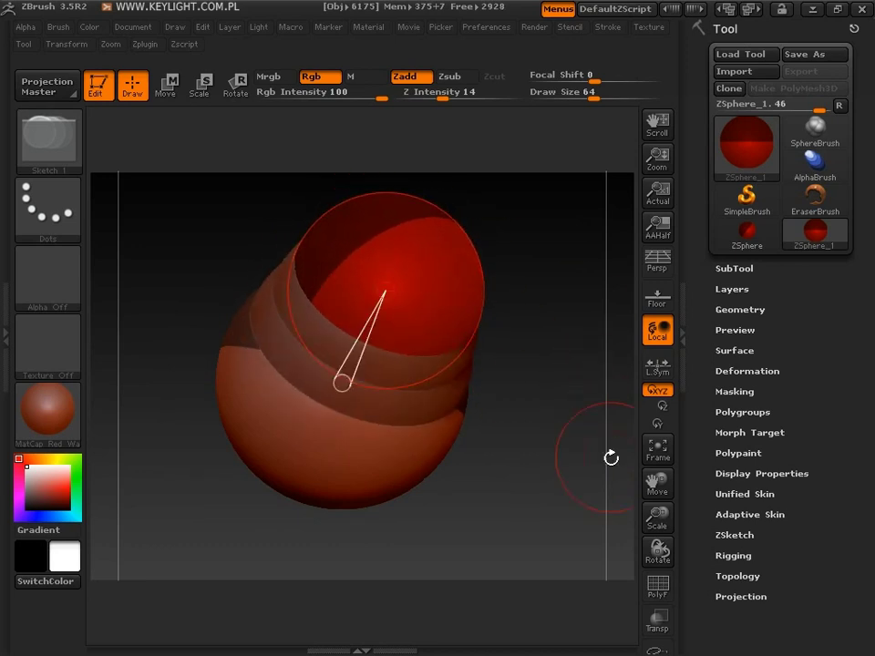
key("a")
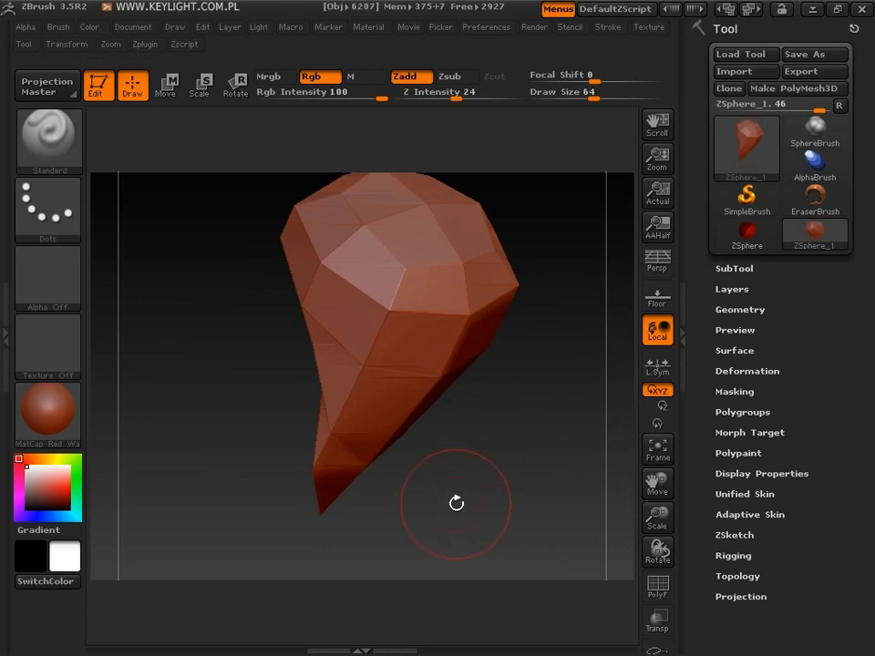
mouse_move(439, 494)
left_mouse_down()
mouse_move(510, 482)
mouse_move(226, 475)
mouse_move(264, 473)
mouse_move(168, 373)
mouse_move(415, 263)
mouse_move(543, 364)
mouse_move(388, 475)
mouse_move(241, 465)
mouse_move(472, 365)
mouse_move(441, 433)
mouse_move(481, 458)
left_mouse_up()
- Add a large ZSphere at the chain's lower-left end and preview the bean-shaped skin
key("shift+a")
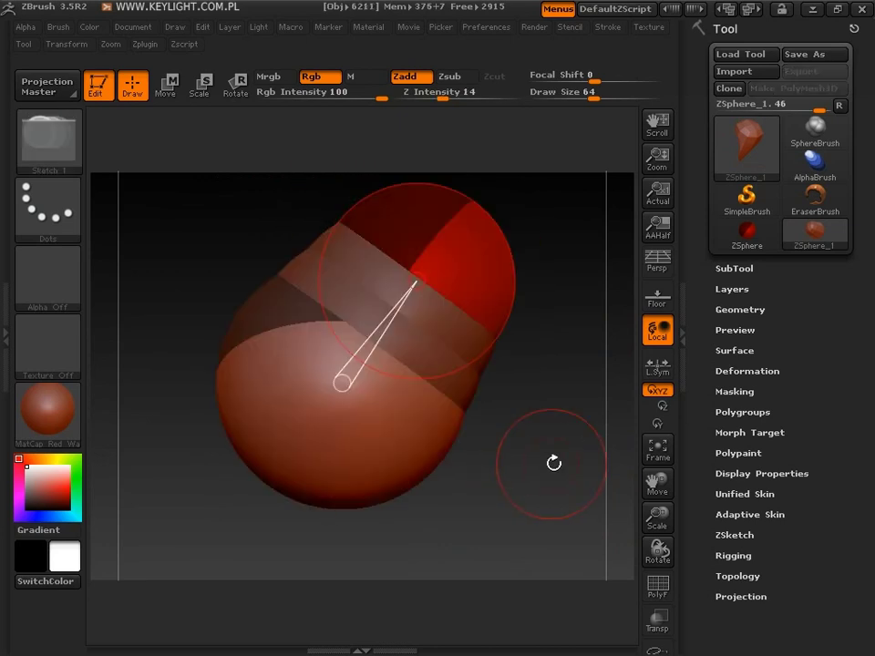
mouse_move(250, 434)
left_mouse_down()
mouse_move(190, 472)
mouse_move(143, 474)
left_mouse_up()
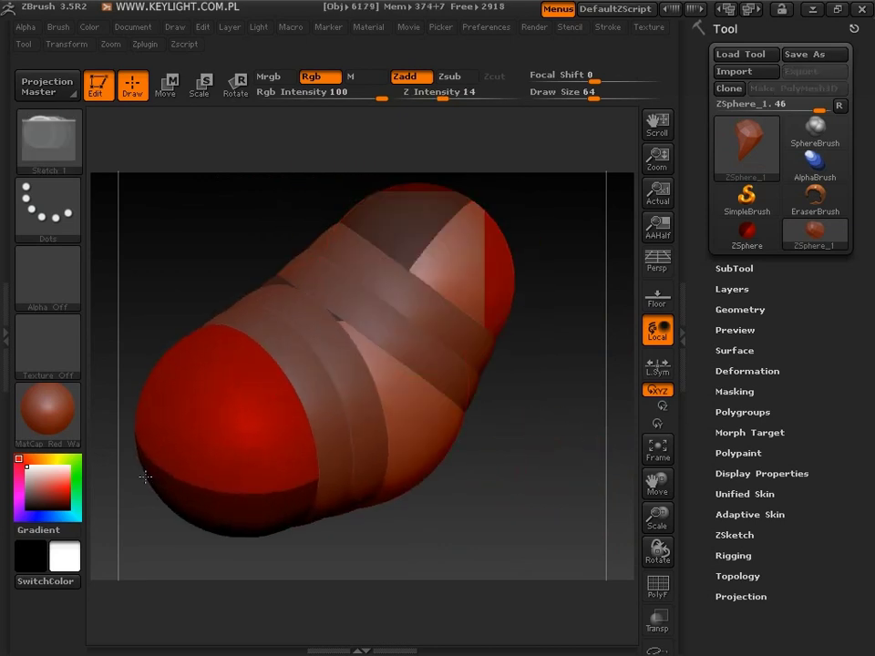
mouse_move(231, 503)
left_mouse_down()
mouse_move(569, 510)
mouse_move(412, 528)
mouse_move(553, 505)
left_mouse_up()
key("a")
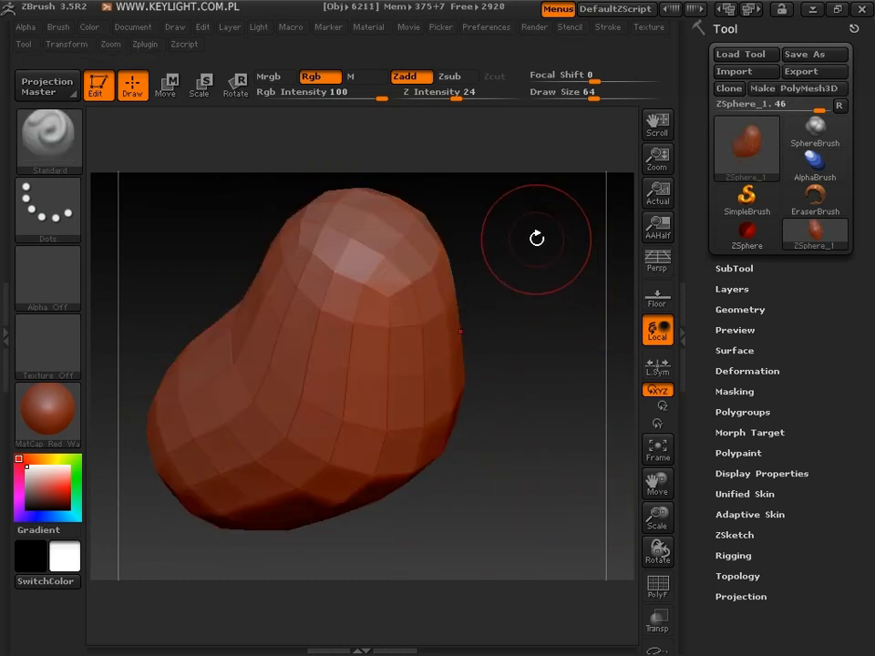
mouse_move(546, 240)
left_mouse_down()
mouse_move(535, 262)
mouse_move(544, 369)
mouse_move(507, 441)
mouse_move(402, 477)
mouse_move(469, 477)
mouse_move(545, 386)
mouse_move(530, 235)
mouse_move(672, 215)
mouse_move(675, 303)
mouse_move(491, 484)
mouse_move(256, 389)
mouse_move(481, 436)
left_mouse_up()
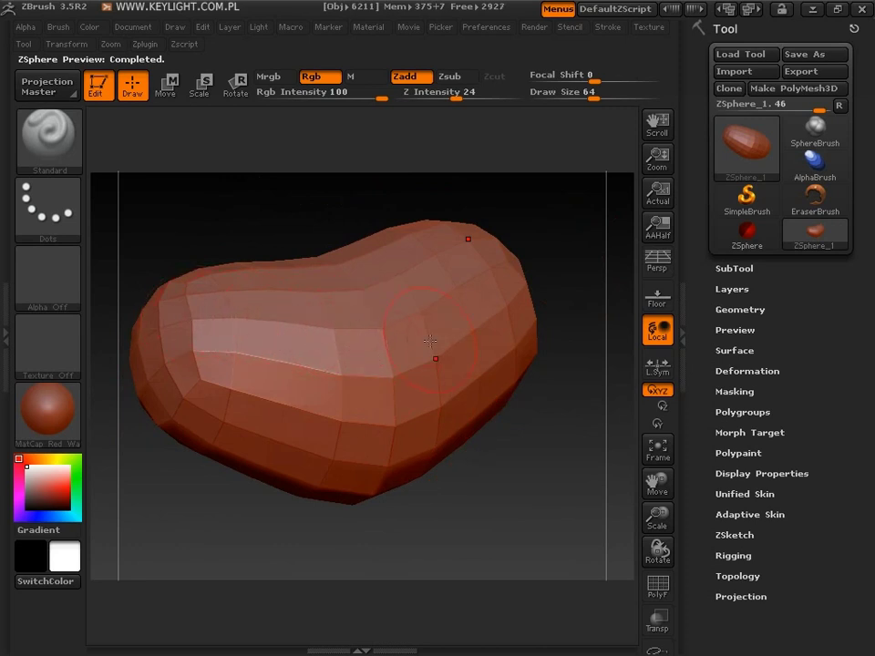
- Enlarge the chain's end sphere, recheck the skin preview, and return to the armature view
key("a")
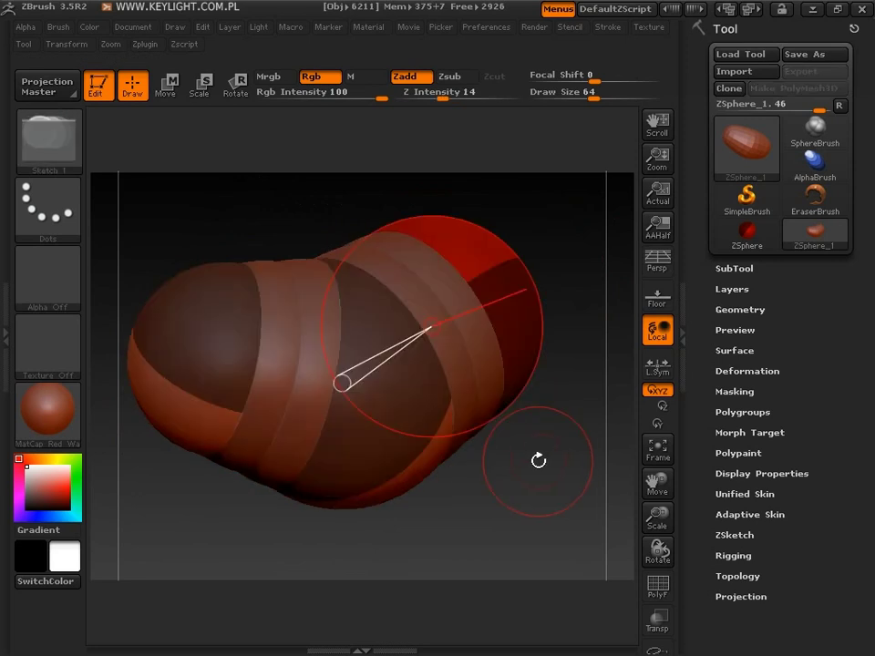
mouse_move(171, 299)
left_mouse_down()
mouse_move(340, 344)
mouse_move(306, 353)
left_mouse_up()
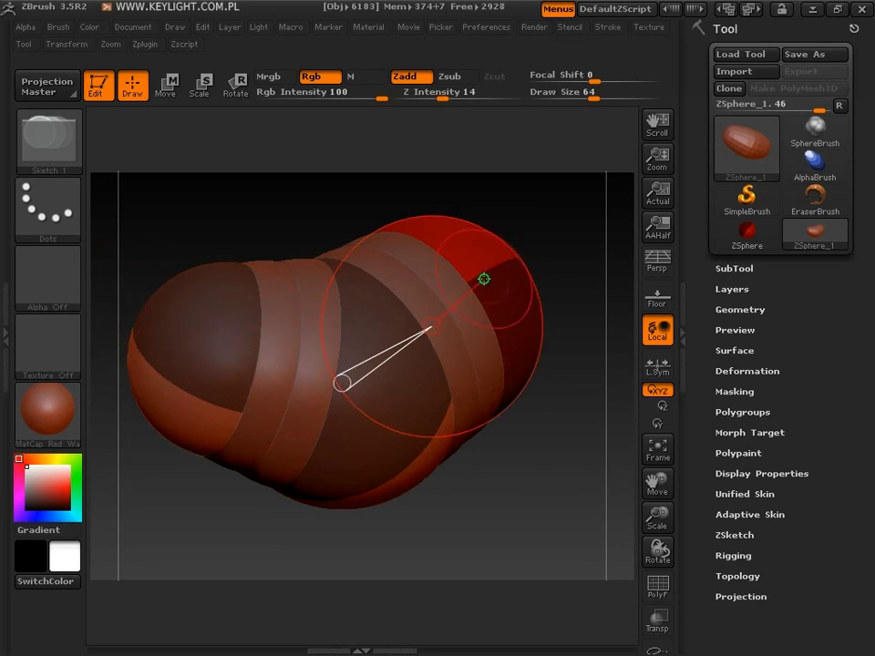
key("a")
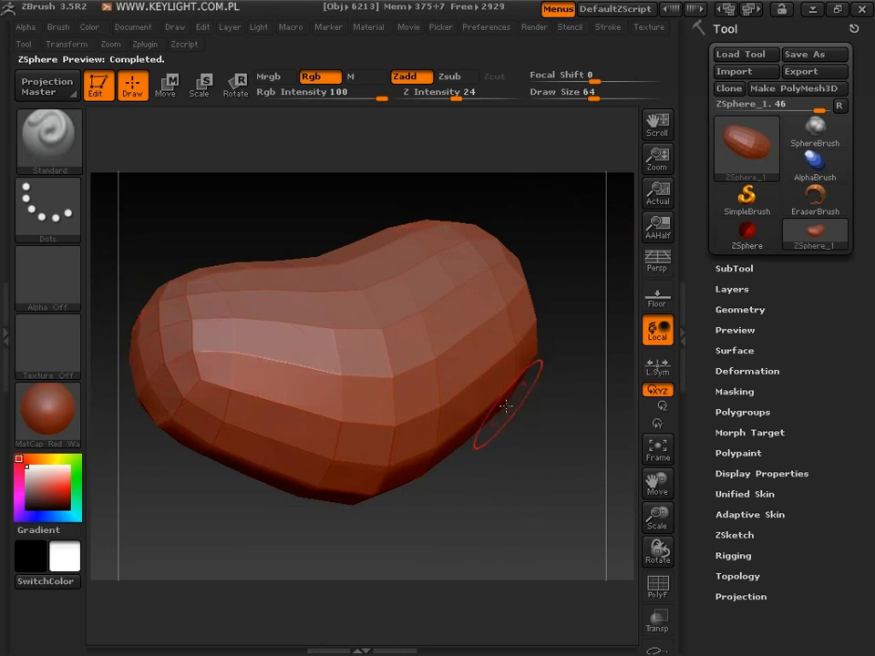
key("a")
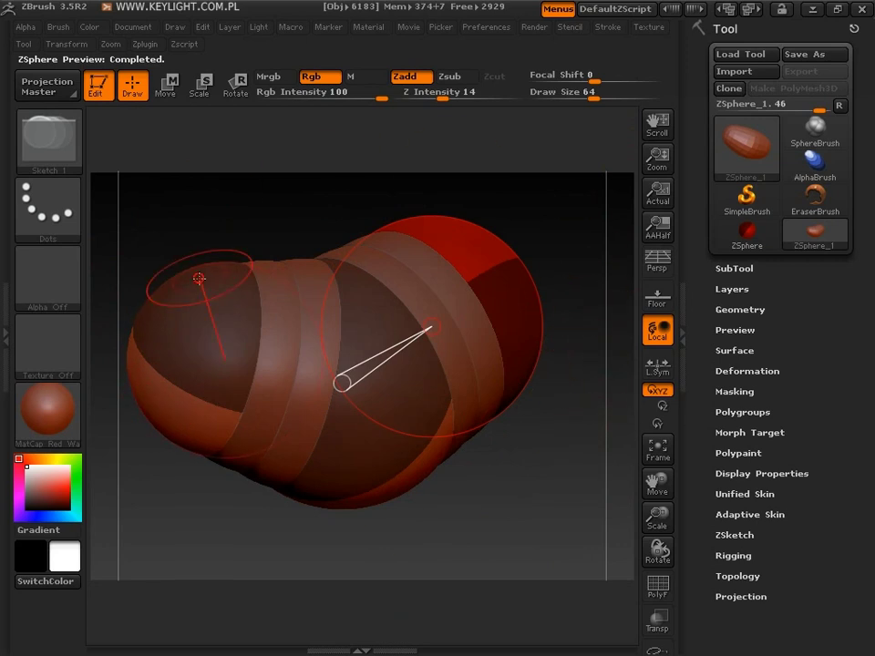
left_click_drag(625, 420, 589, 436)
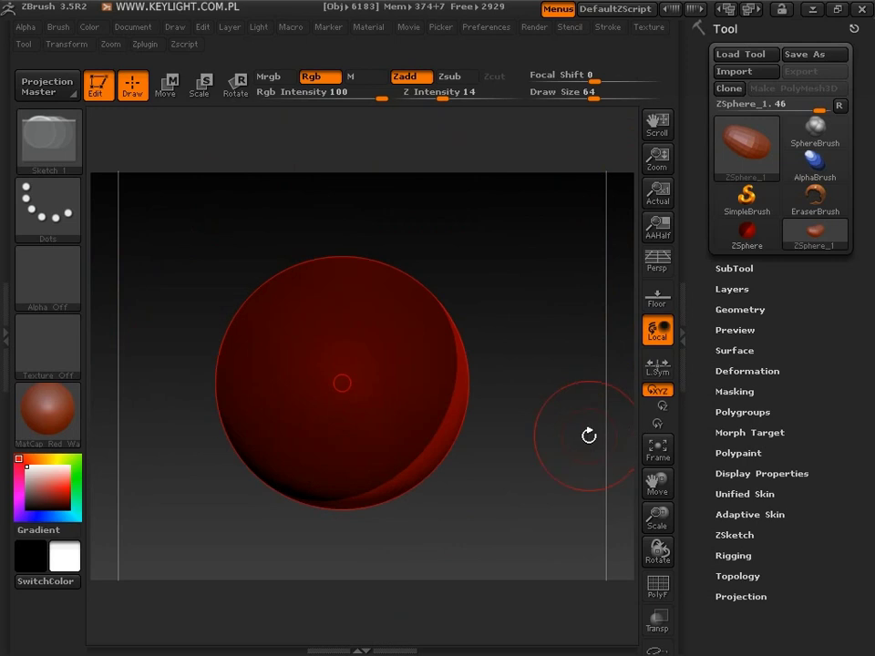
- From a straight side view, pull a child ZSphere out from the sphere's centre into a capsule chain
mouse_move(547, 473)
left_mouse_down()
mouse_move(491, 463)
mouse_move(547, 398)
left_mouse_up()
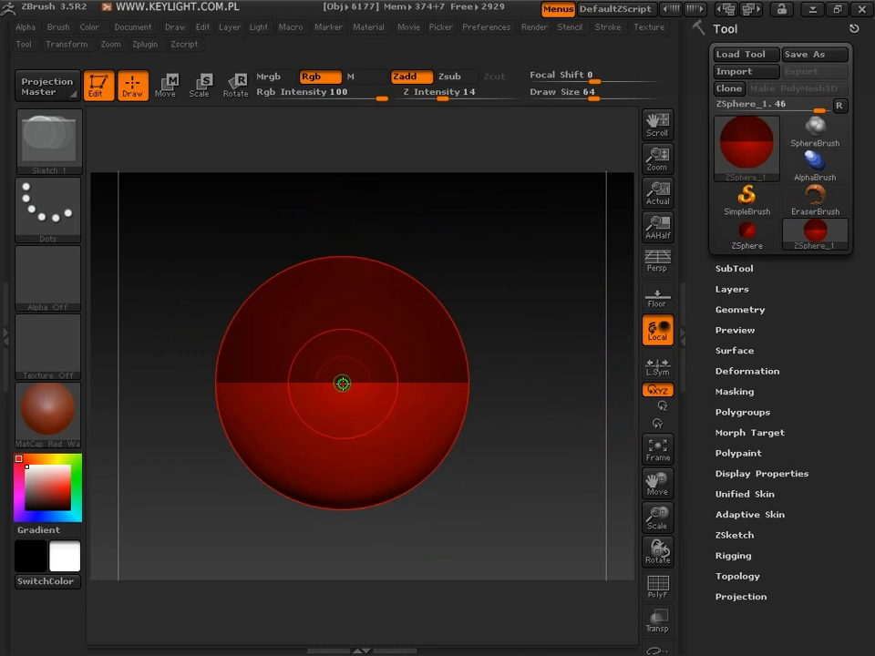
left_click_drag(342, 382, 467, 384)
left_click_drag(342, 383, 468, 384)
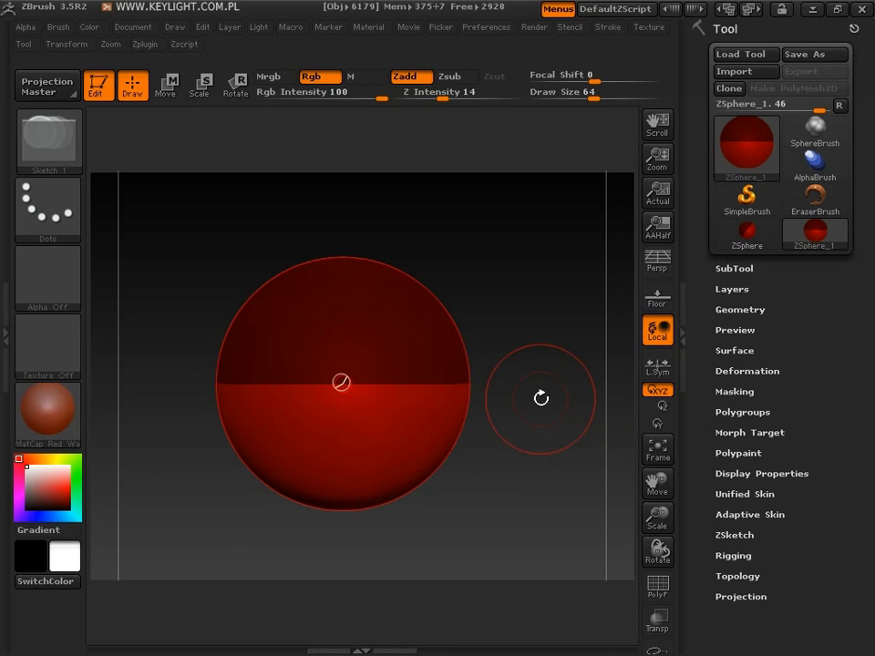
mouse_move(542, 400)
left_mouse_down()
mouse_move(538, 306)
mouse_move(527, 300)
left_mouse_up()
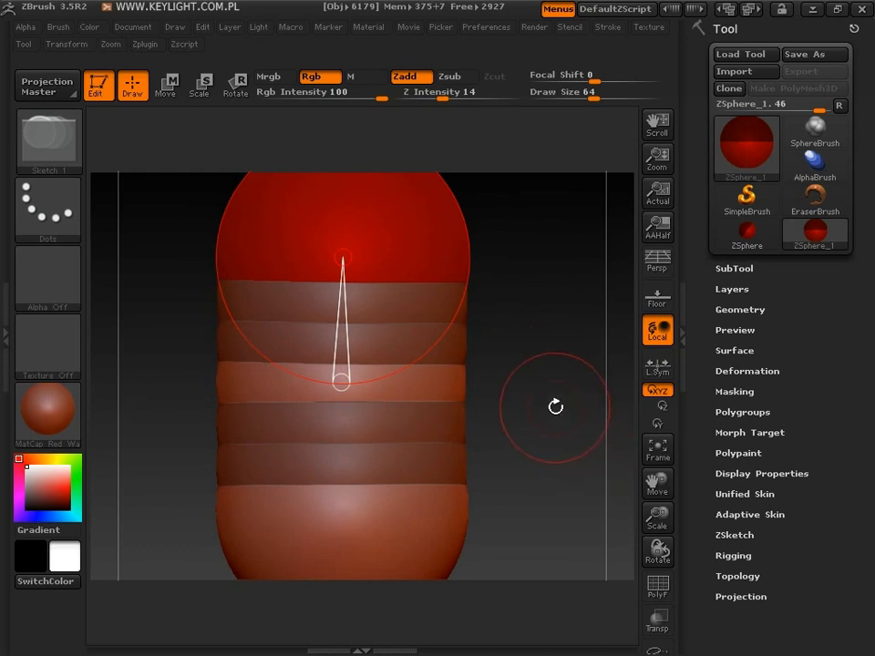
- Preview the capsule's adaptive skin, then add a large sphere angled up-right off its top
left_click_drag(549, 403, 518, 377, "alt")
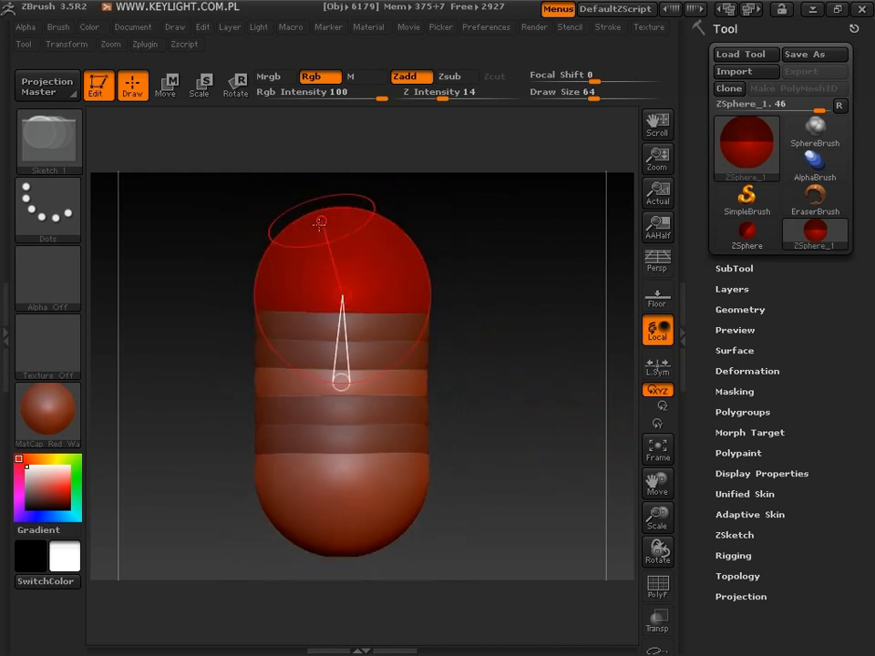
key("a")
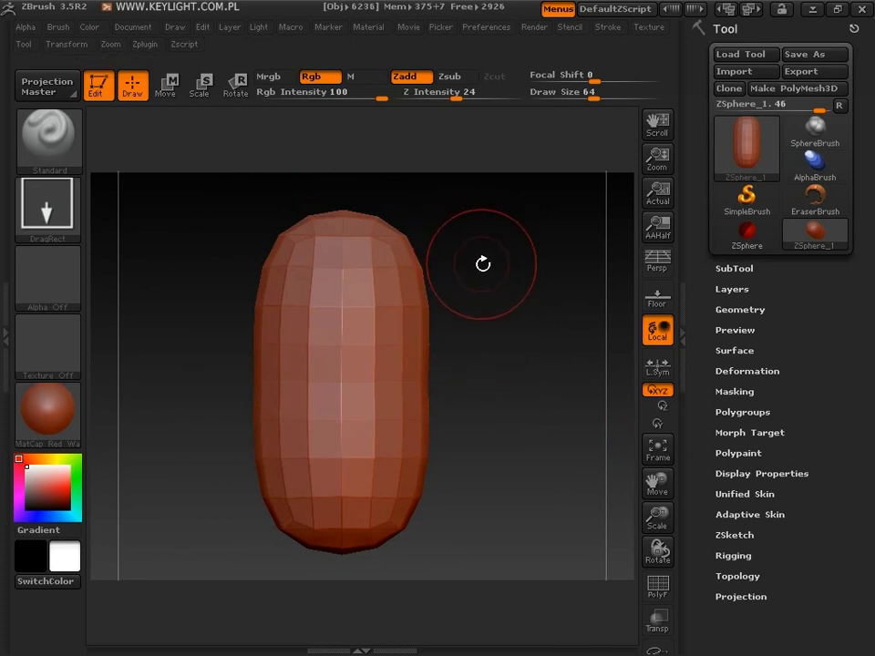
key("a")
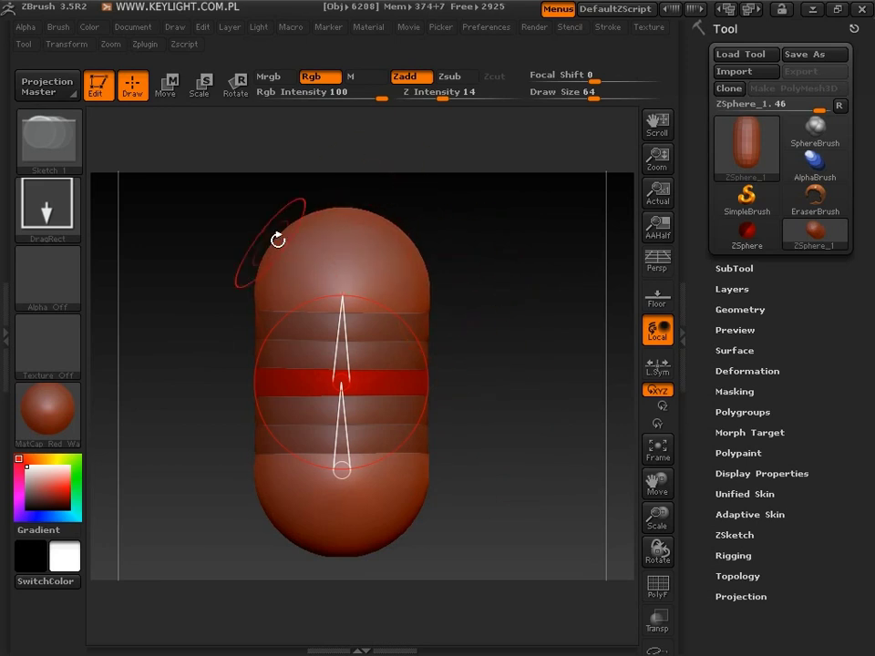
key("a")
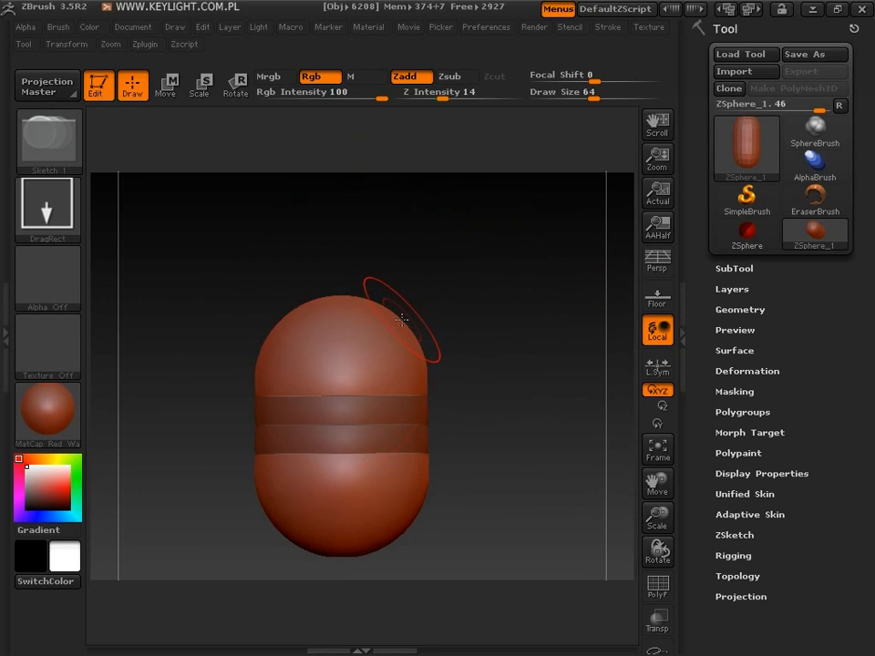
left_click_drag(401, 318, 488, 274)
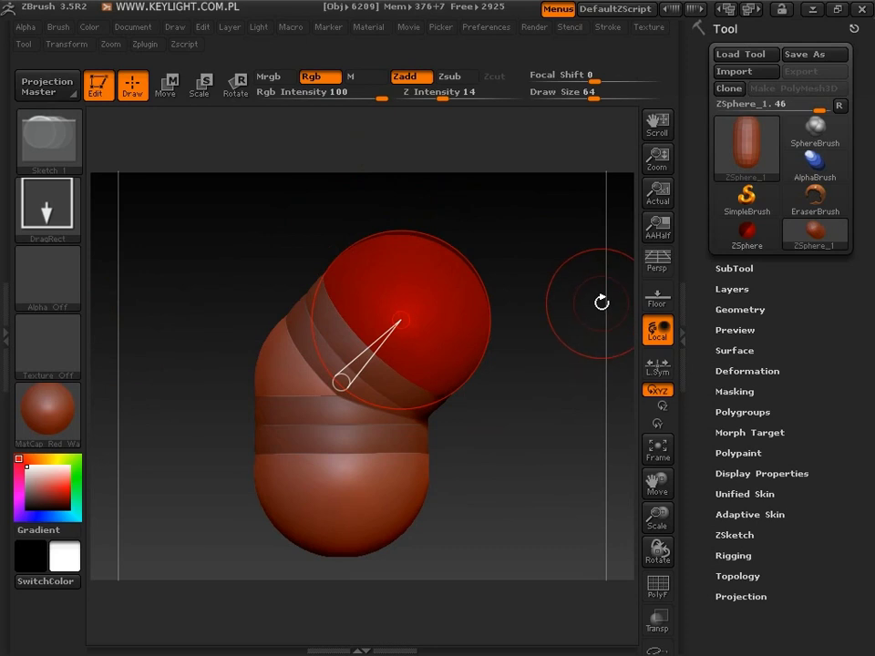
- Toggle the adaptive skin preview on and off to inspect the bent bean-shaped mesh
key("a")
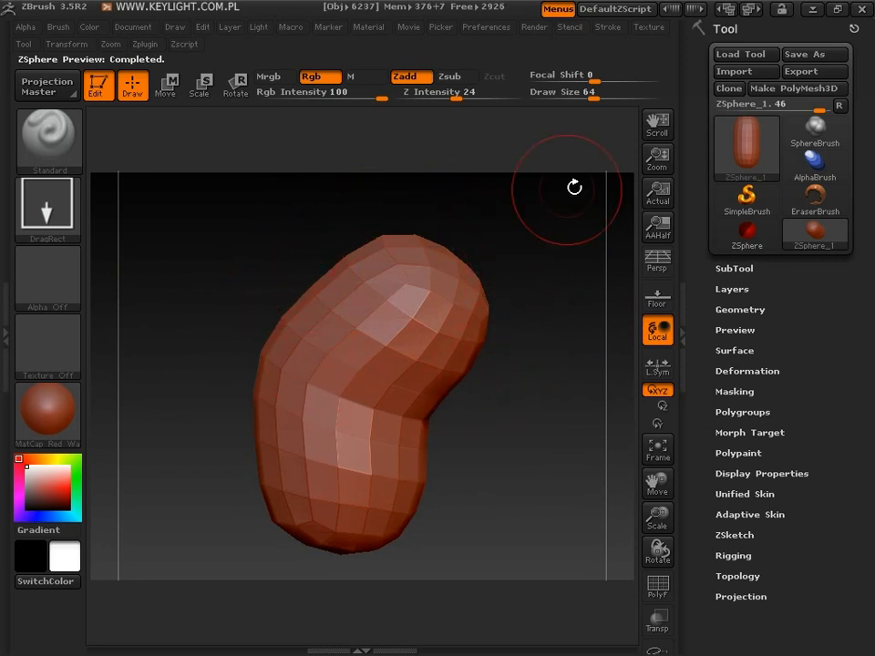
mouse_move(551, 404)
left_mouse_down()
mouse_move(441, 362)
mouse_move(549, 369)
mouse_move(549, 402)
mouse_move(518, 399)
left_mouse_up()
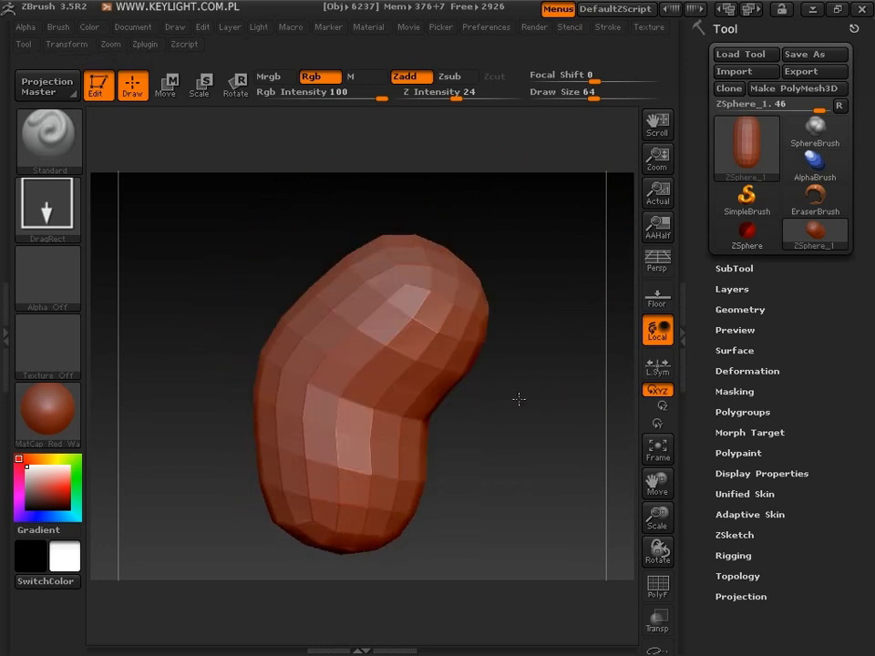
key("a")
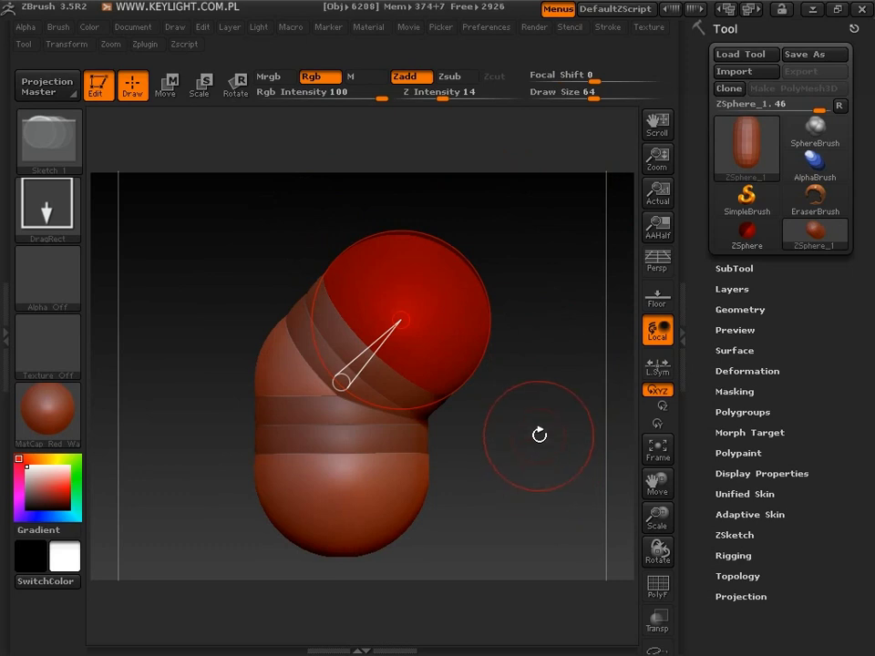
key("a")
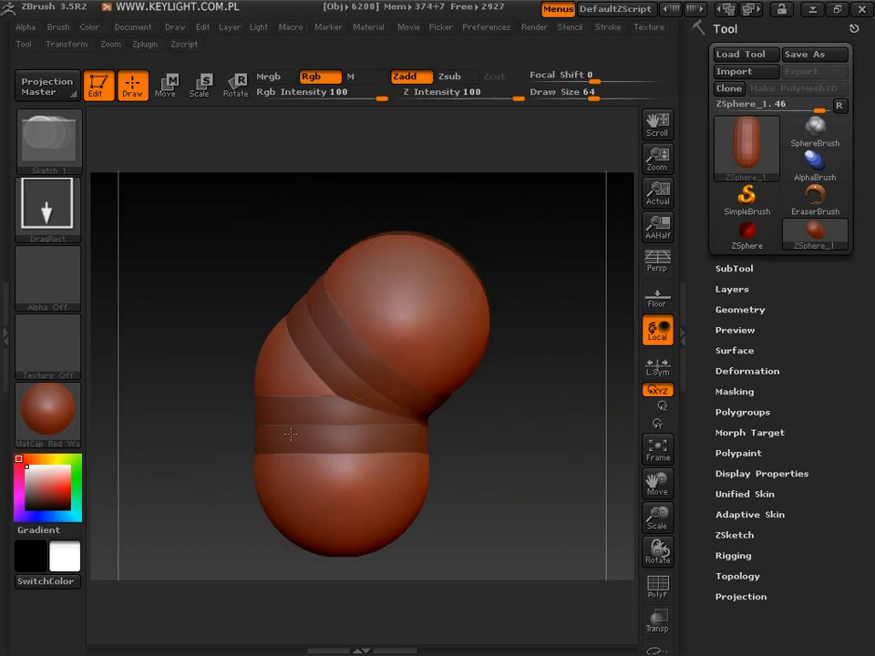
key("a")
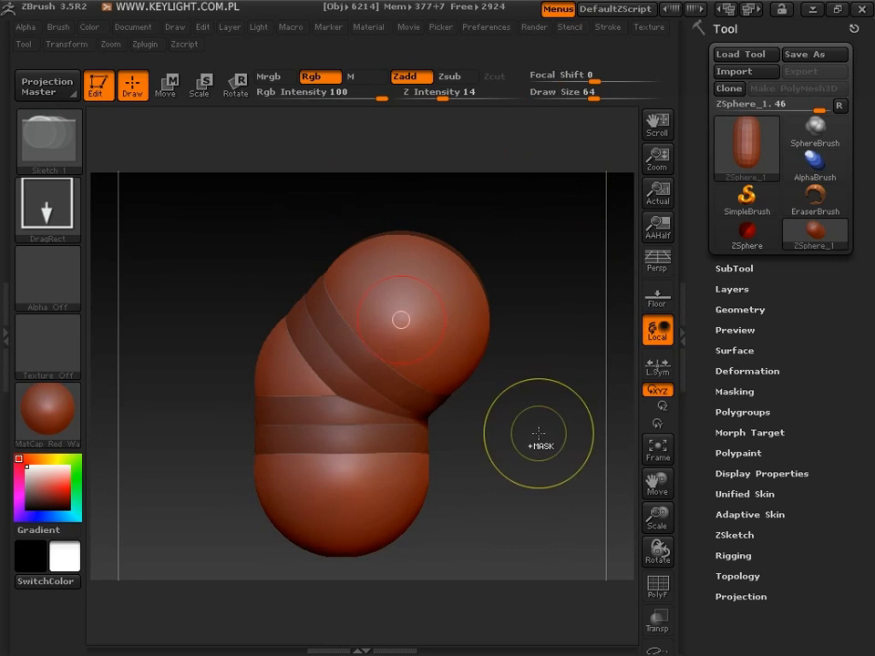
- Pull a new ZSphere downward from the chain's bottom sphere, lengthening the chain
key("alt")
key("a")
left_click_drag(539, 450, 323, 447)
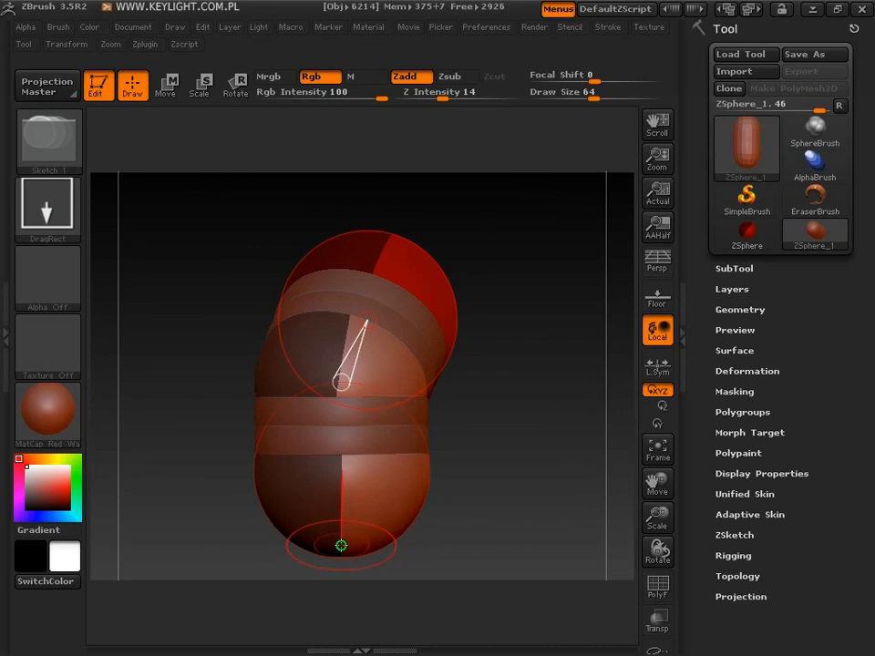
left_click_drag(342, 545, 355, 639)
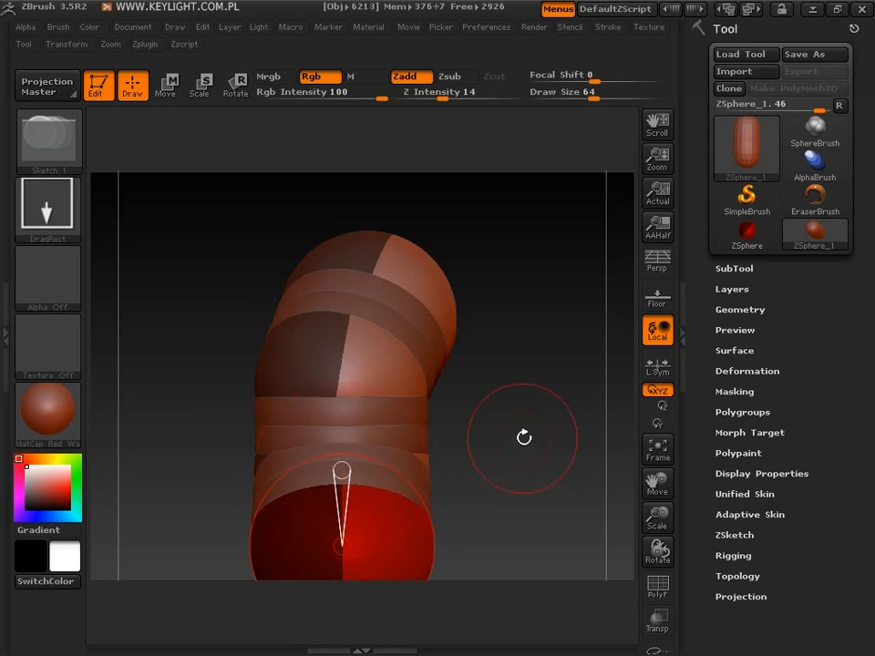
mouse_move(532, 457)
left_mouse_down()
mouse_move(450, 424)
mouse_move(436, 407)
mouse_move(560, 534)
mouse_move(448, 455)
mouse_move(488, 313)
mouse_move(586, 283)
left_mouse_up()
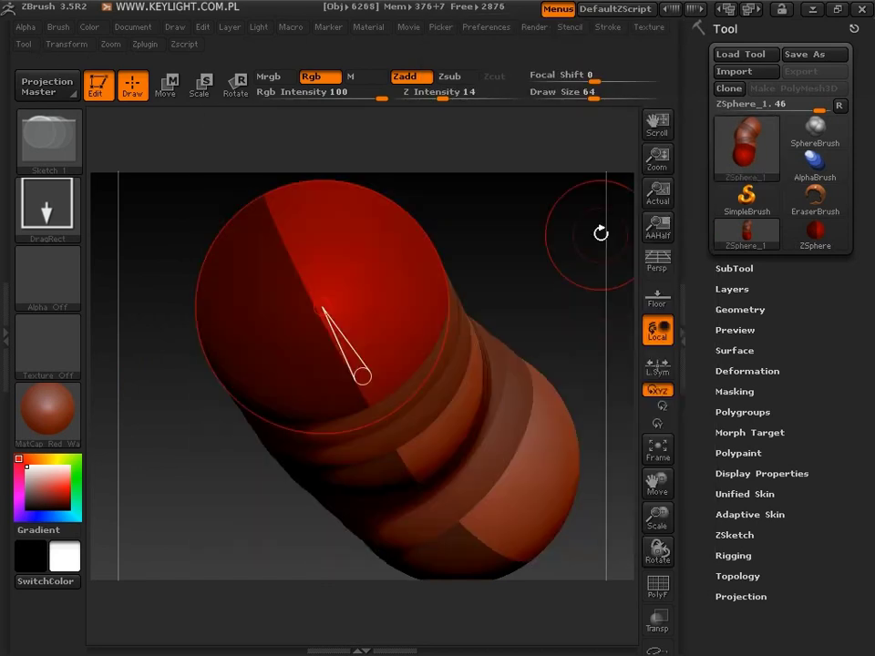
- Create a new ZSphere_2 tool and enable Activate Symmetry with >X< in Transform
left_click(739, 146)
left_click(594, 158)
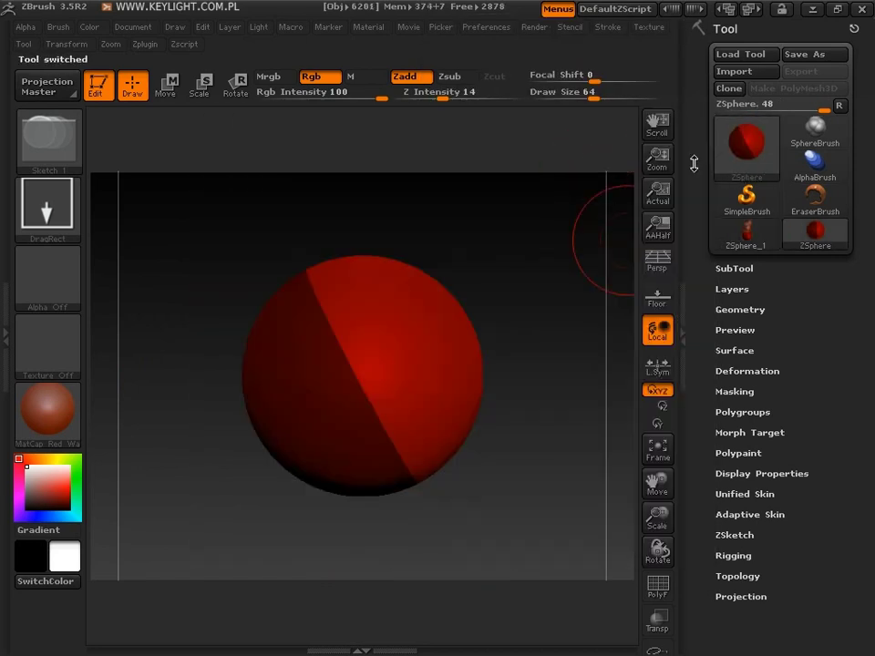
left_click(30, 45)
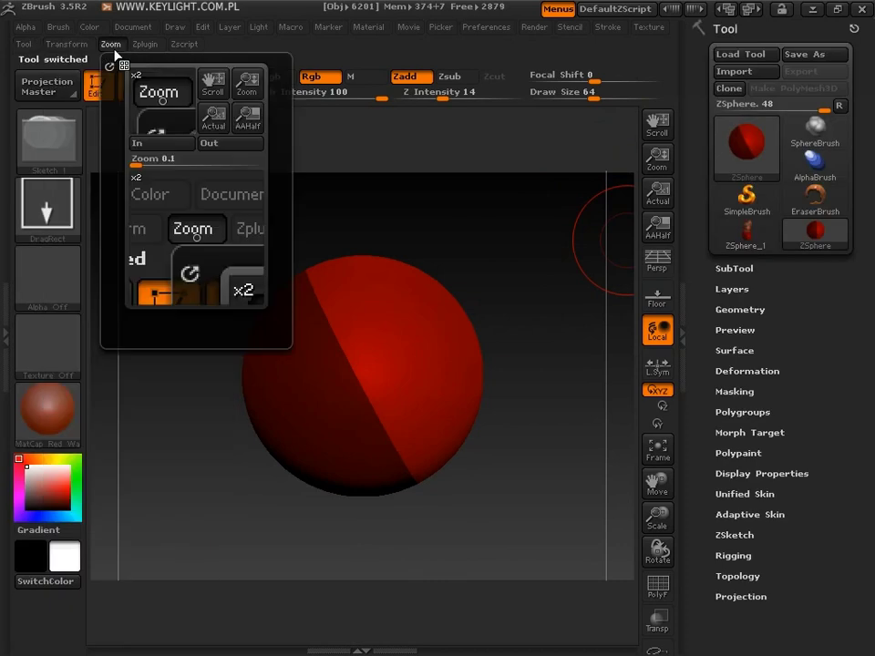
mouse_move(67, 44)
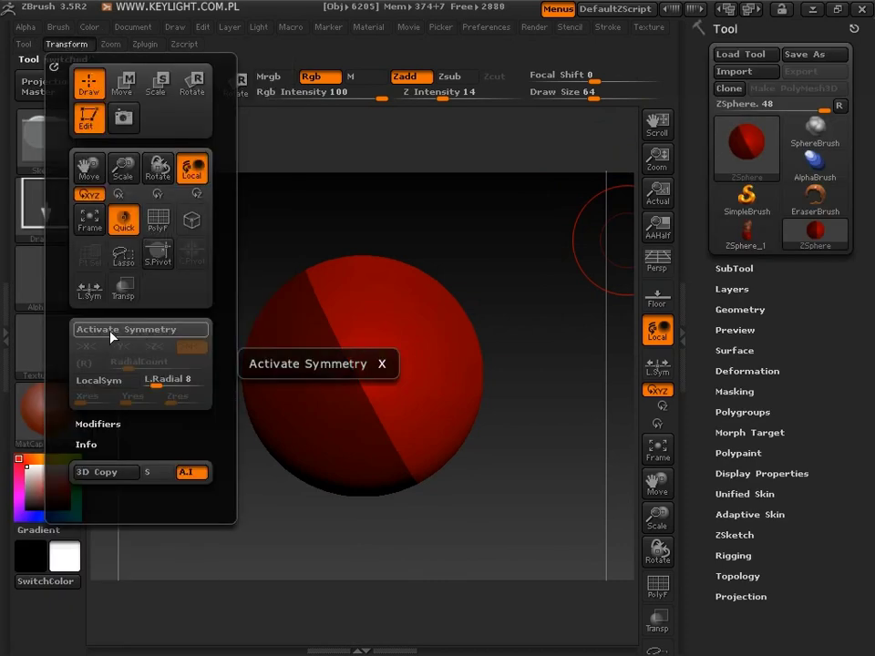
left_click(142, 334)
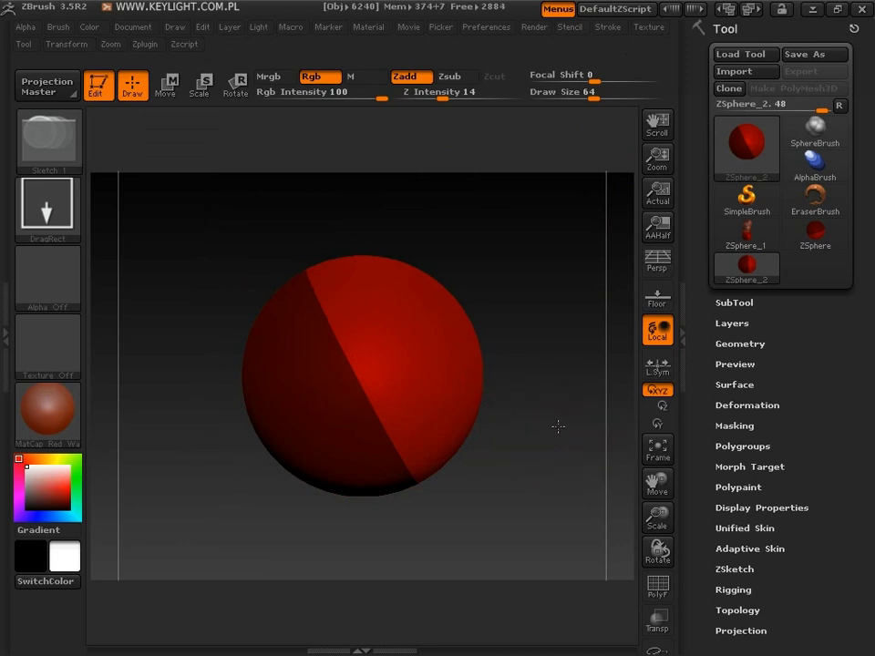
- Orbit the new sphere and add mirrored child ZSpheres on its surface
left_click_drag(558, 426, 573, 396)
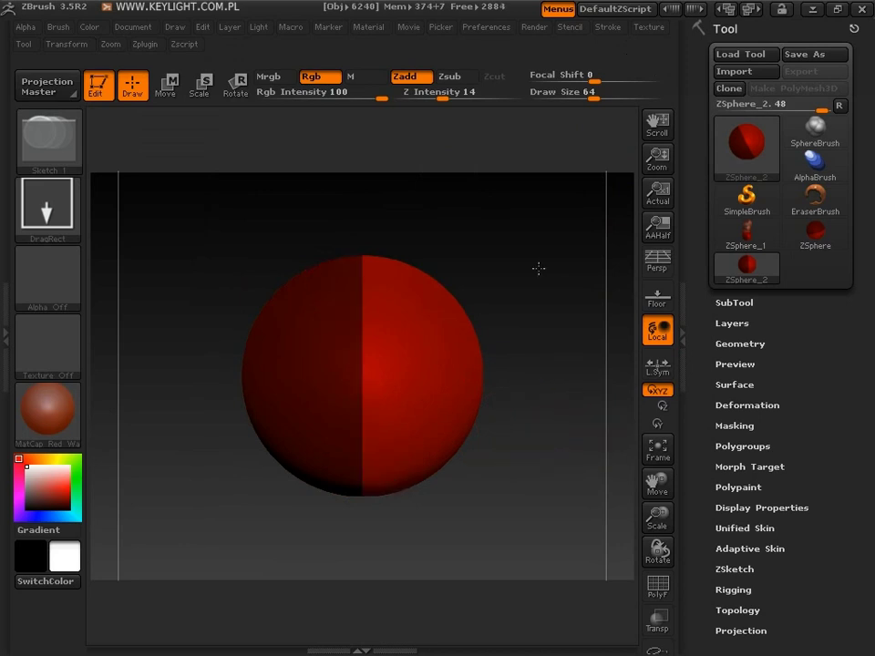
left_click_drag(539, 268, 329, 198)
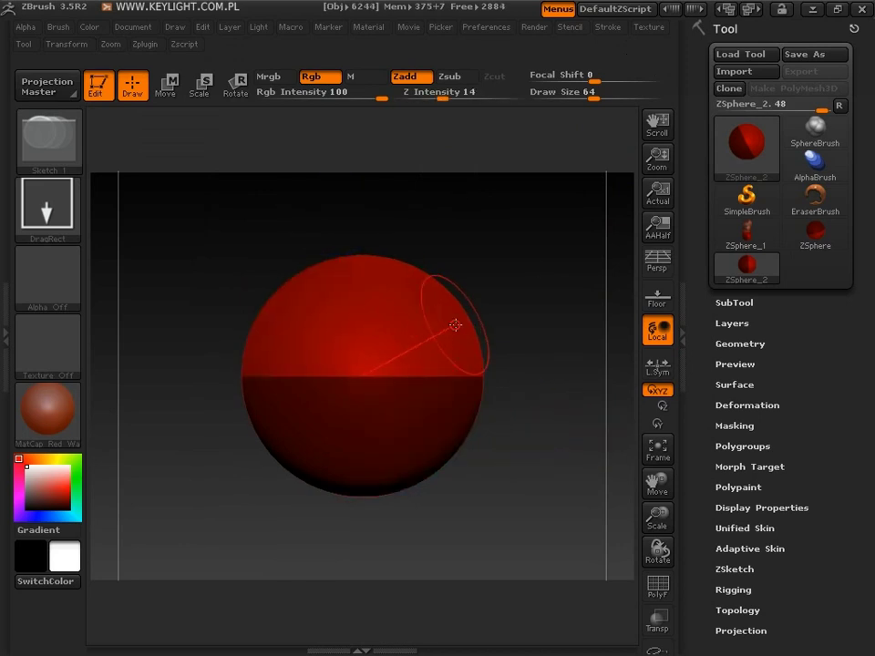
left_click_drag(542, 297, 436, 333)
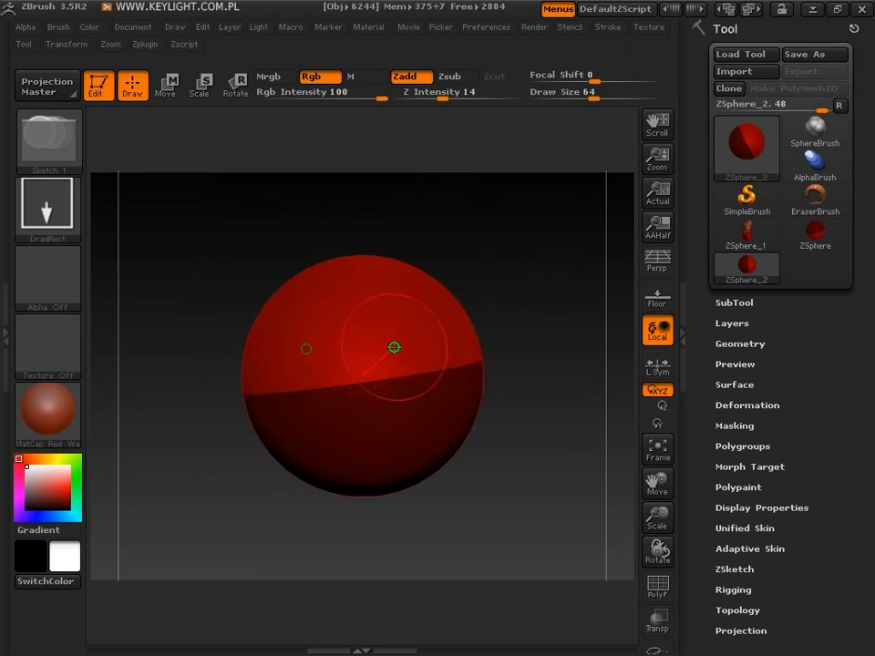
left_click_drag(394, 347, 447, 365)
left_click_drag(347, 529, 319, 503)
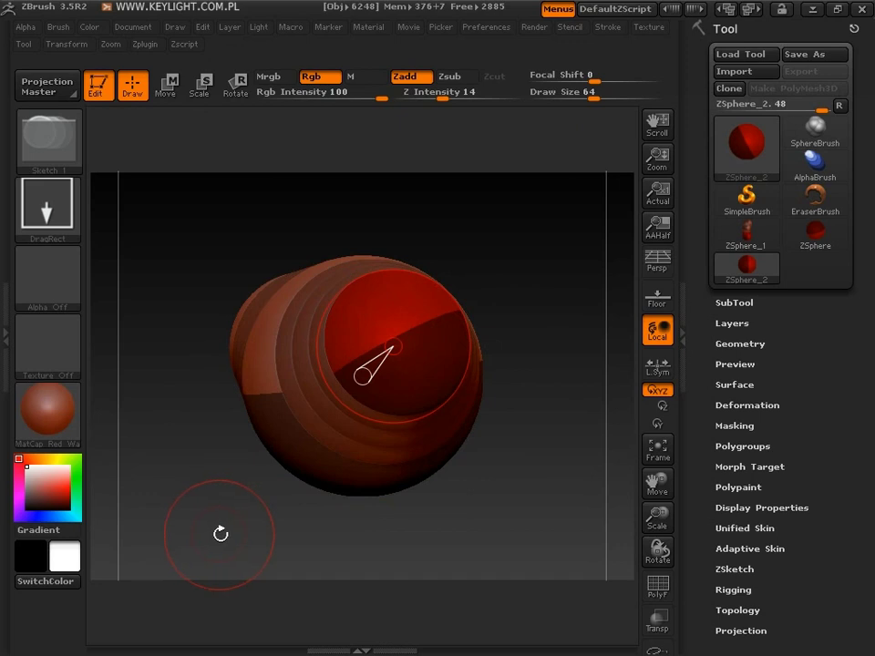
- Add mirrored spheres at both ends of the chain and a new sphere at the top centre
left_click_drag(221, 534, 292, 528)
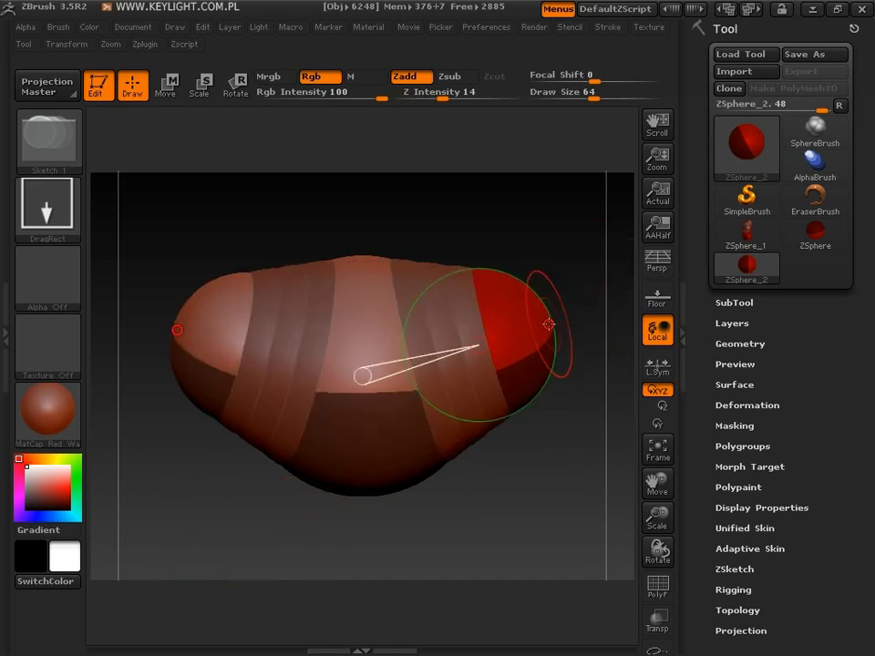
left_click_drag(549, 324, 582, 310)
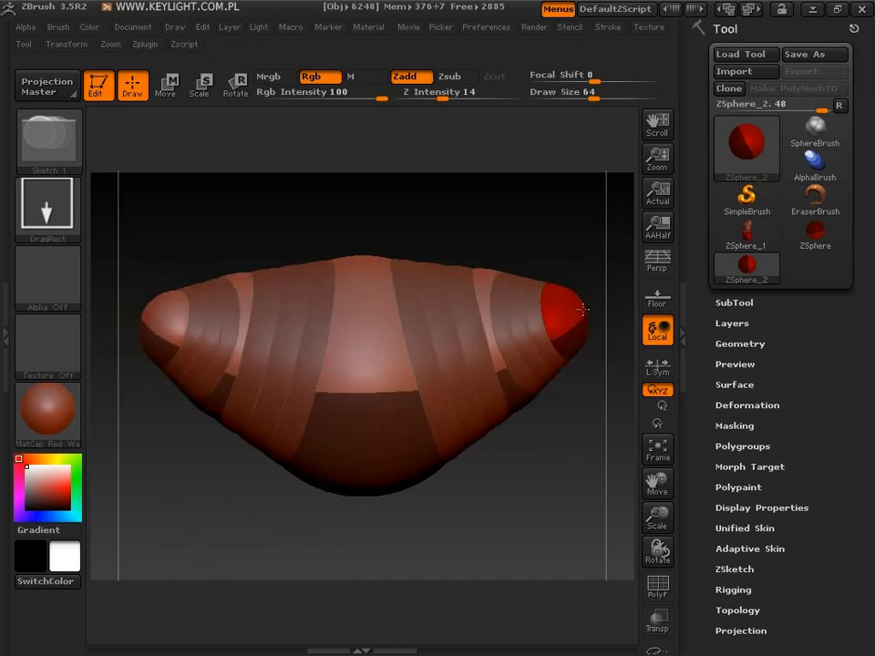
left_click(52, 45)
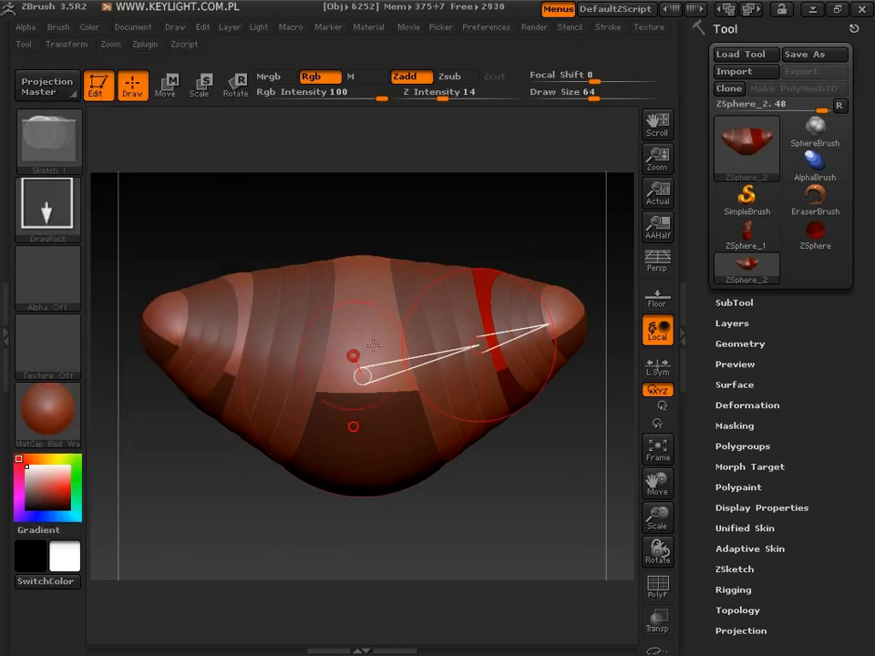
left_click_drag(363, 280, 374, 243)
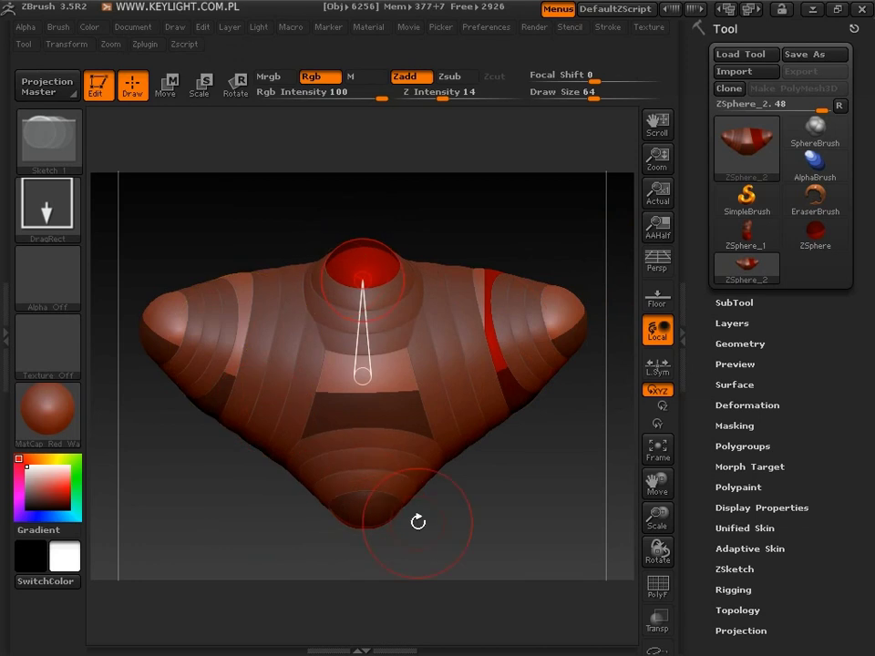
mouse_move(540, 518)
left_mouse_down()
mouse_move(316, 518)
mouse_move(512, 523)
mouse_move(441, 523)
mouse_move(543, 547)
mouse_move(528, 508)
mouse_move(354, 506)
mouse_move(537, 508)
mouse_move(526, 506)
left_mouse_up()
- Toggle the adaptive skin preview with A, inspect it from a low side view, then undo twice to the plain sphere
key("a")
key("a")
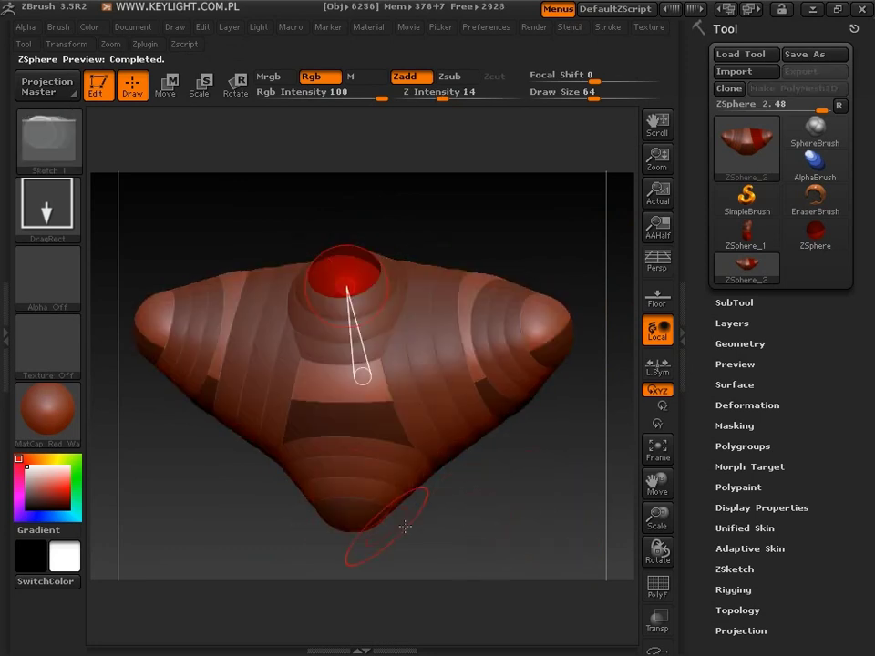
key("ctrl")
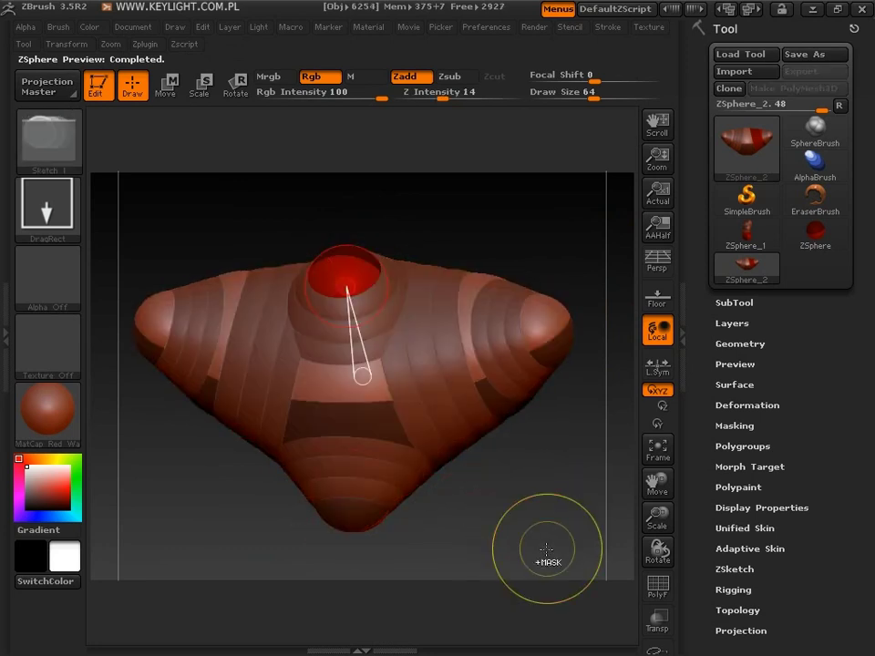
left_click_drag(546, 549, 547, 549)
mouse_move(368, 550)
left_mouse_down()
mouse_move(331, 550)
mouse_move(372, 549)
left_mouse_up()
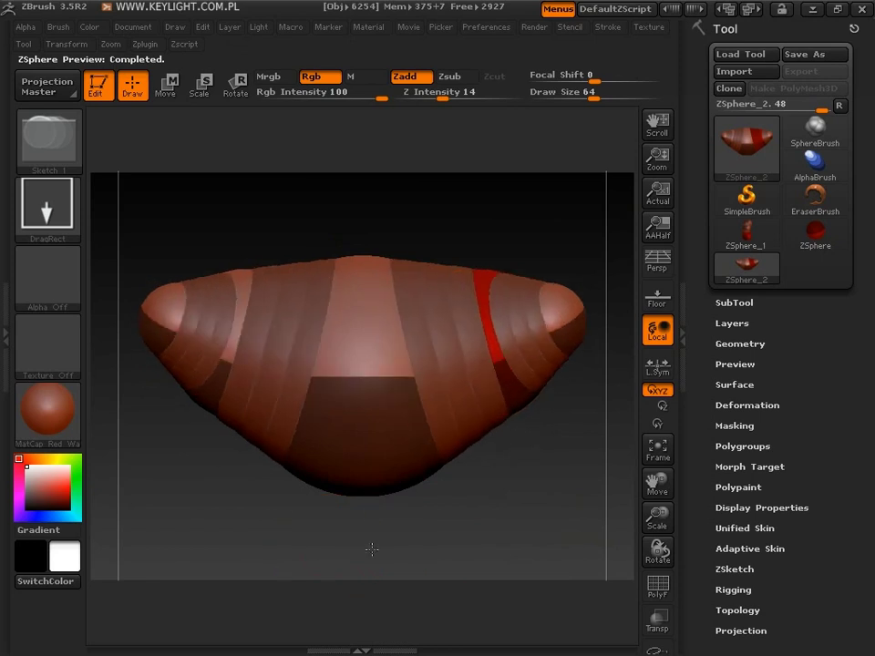
key("ctrl+z")
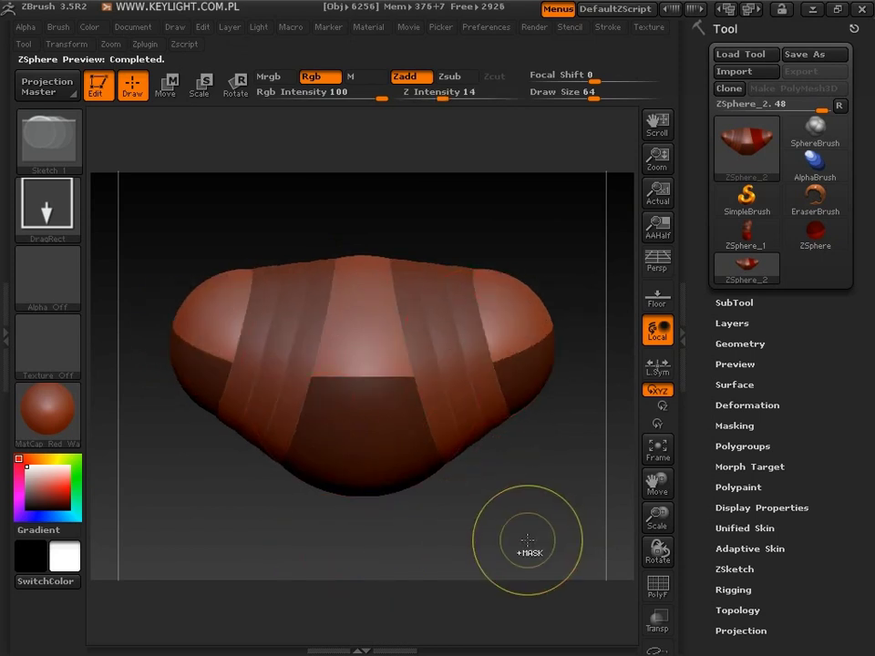
key("ctrl+z")
- Check symmetry in Transform and pull a first child ZSphere out from the sphere's centre
left_click(54, 44)
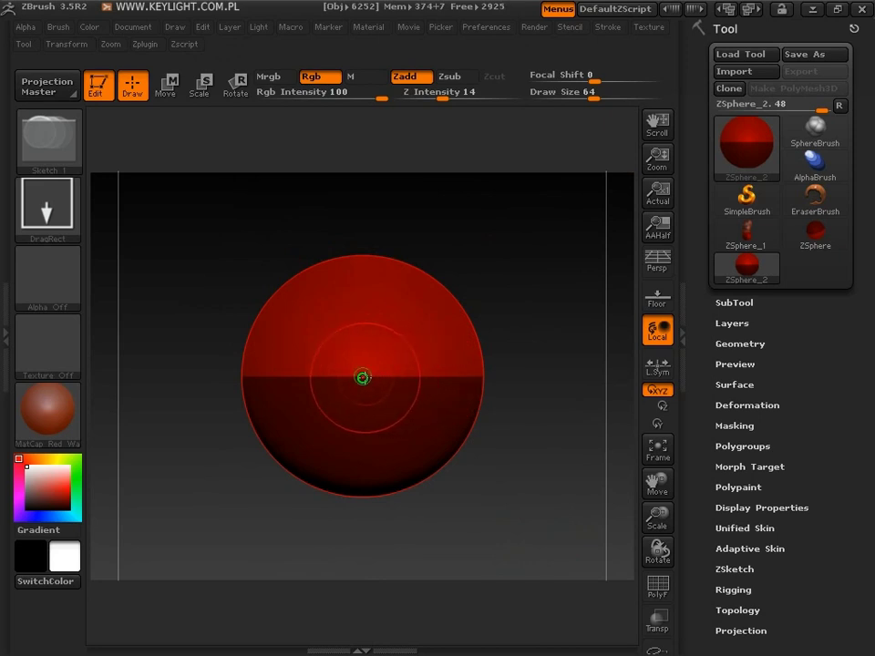
left_click_drag(362, 376, 481, 411)
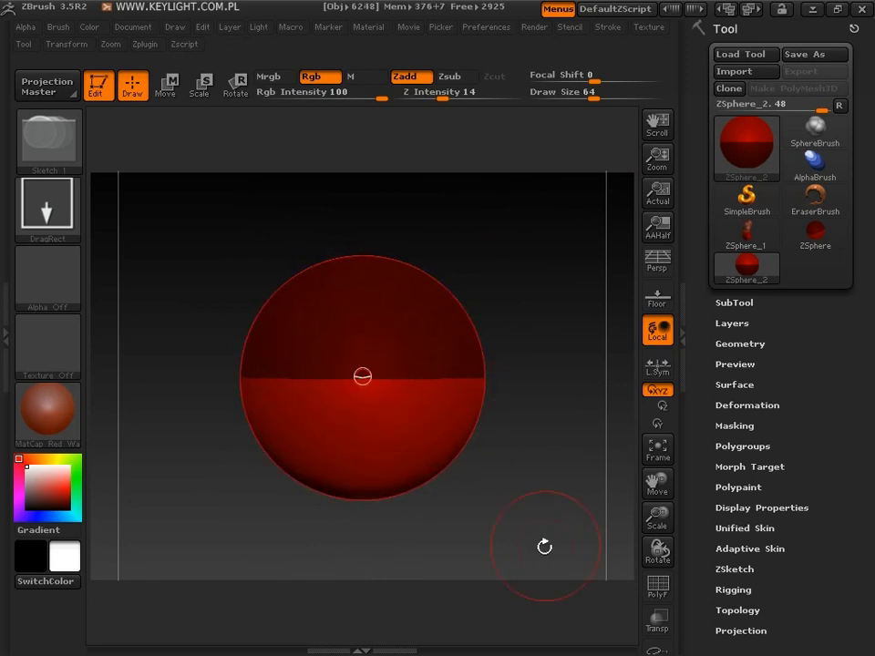
mouse_move(543, 547)
left_mouse_down()
mouse_move(578, 522)
mouse_move(568, 533)
left_mouse_up()
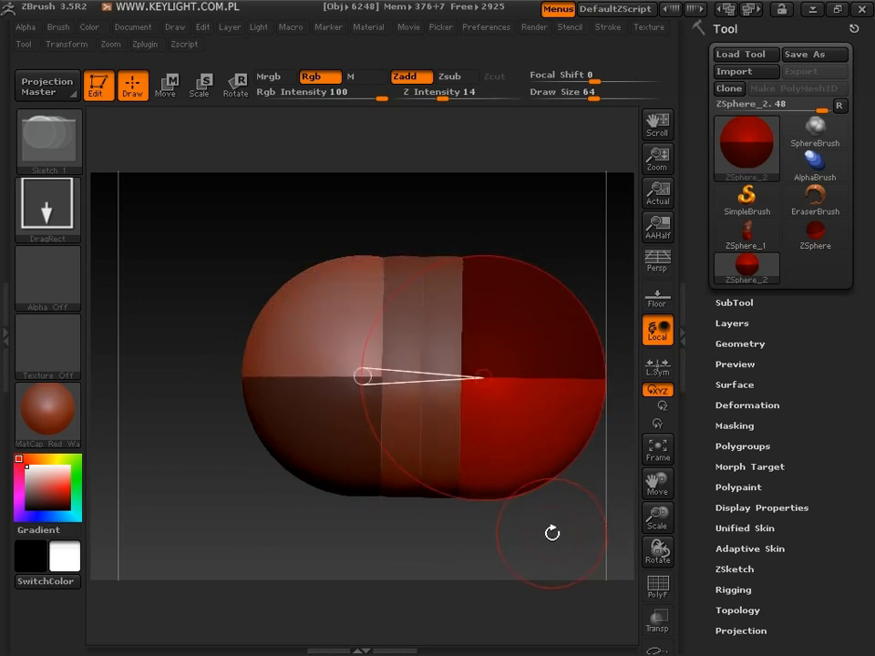
left_click_drag(546, 531, 476, 535, "alt")
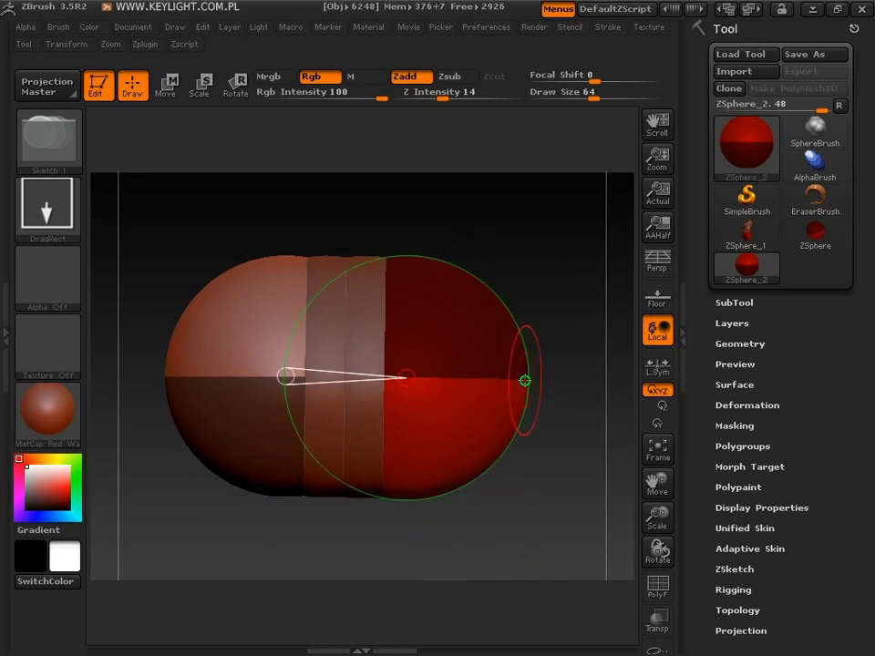
- From a top-down angle, pull another ZSphere out at the end of the chain
mouse_move(211, 250)
left_mouse_down()
mouse_move(186, 227)
mouse_move(192, 291)
mouse_move(361, 292)
left_mouse_up()
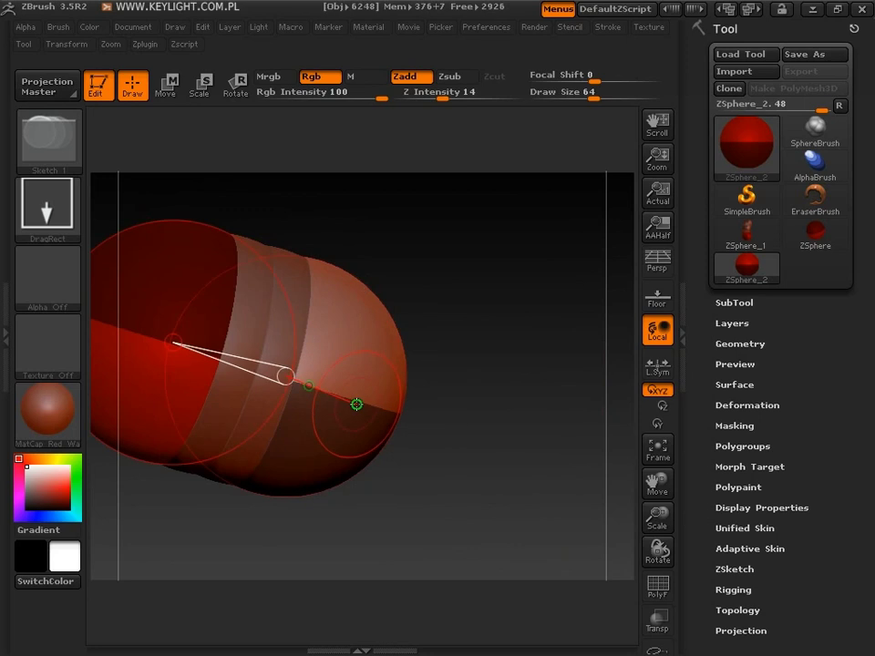
mouse_move(356, 404)
left_mouse_down()
mouse_move(465, 470)
mouse_move(483, 465)
left_mouse_up()
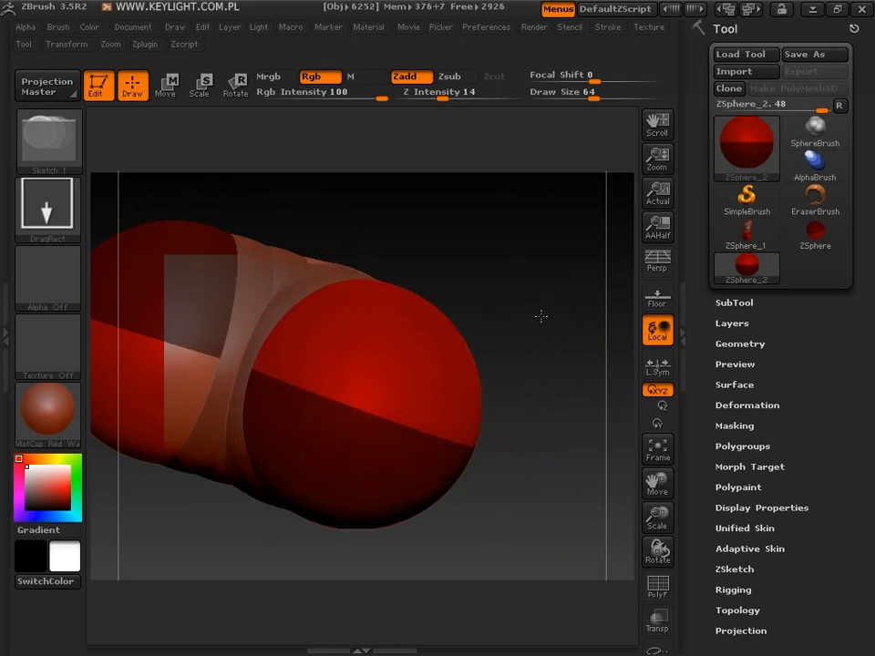
mouse_move(540, 315)
left_mouse_down()
mouse_move(465, 414)
mouse_move(434, 494)
mouse_move(528, 511)
mouse_move(312, 277)
left_mouse_up()
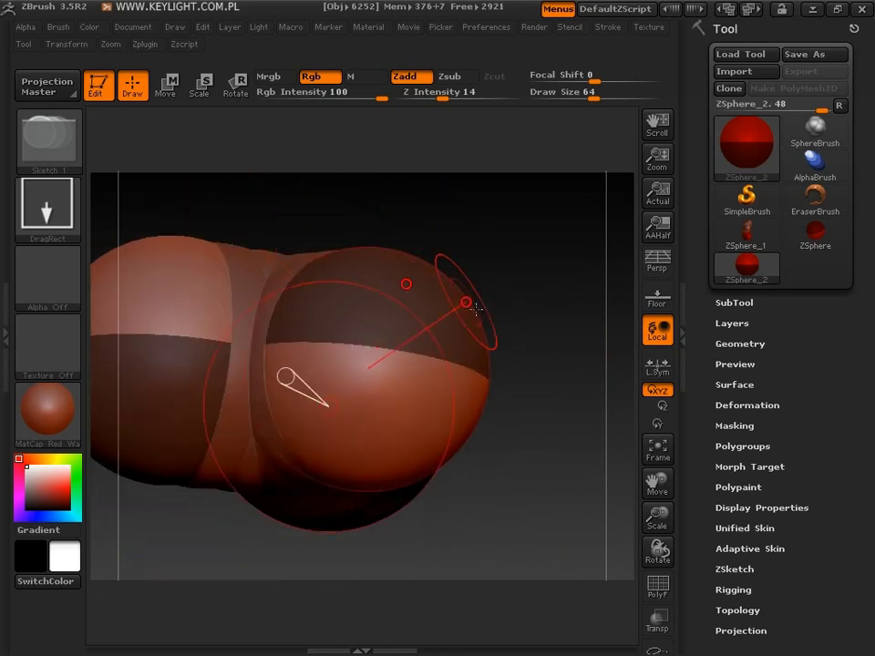
- Orbit until the spheres overlap front to back, then Alt+click to delete the upper child ZSphere
mouse_move(583, 560)
left_mouse_down()
mouse_move(511, 491)
mouse_move(521, 469)
mouse_move(490, 333)
mouse_move(550, 306)
mouse_move(543, 441)
mouse_move(467, 502)
mouse_move(404, 511)
mouse_move(292, 488)
mouse_move(254, 414)
mouse_move(279, 289)
mouse_move(244, 469)
mouse_move(301, 474)
left_mouse_up()
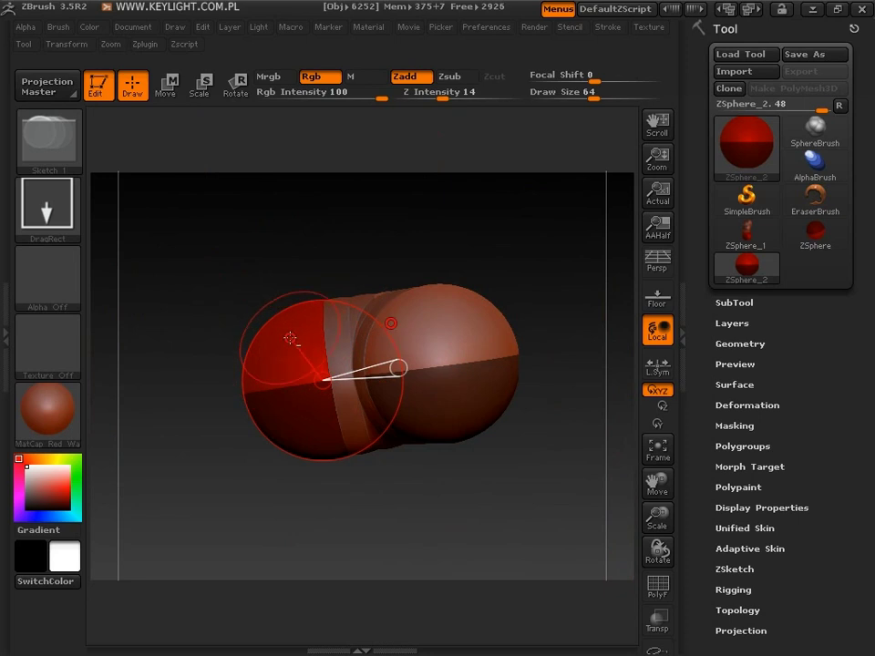
left_click_drag(527, 299, 523, 262)
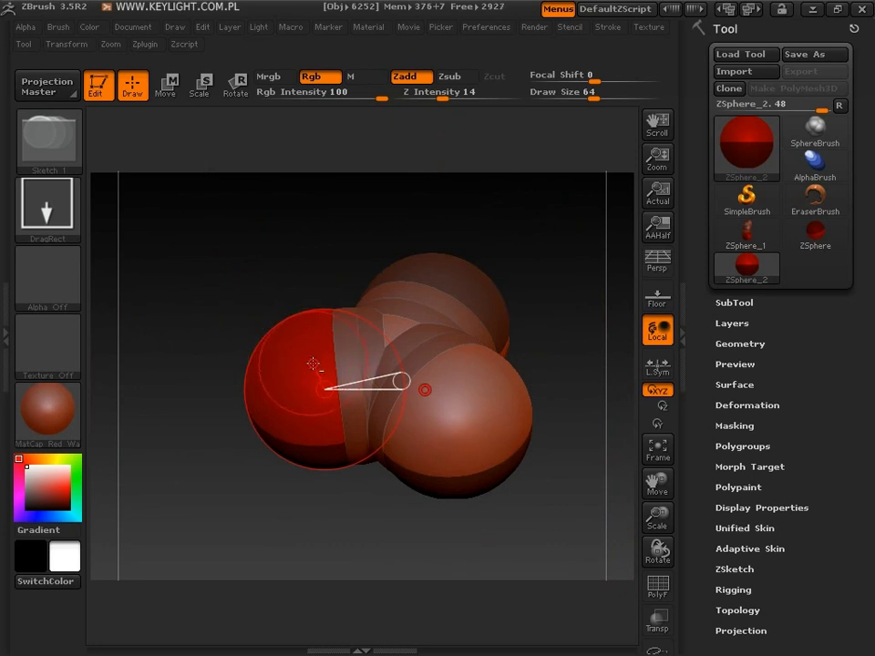
left_click_drag(302, 363, 440, 449)
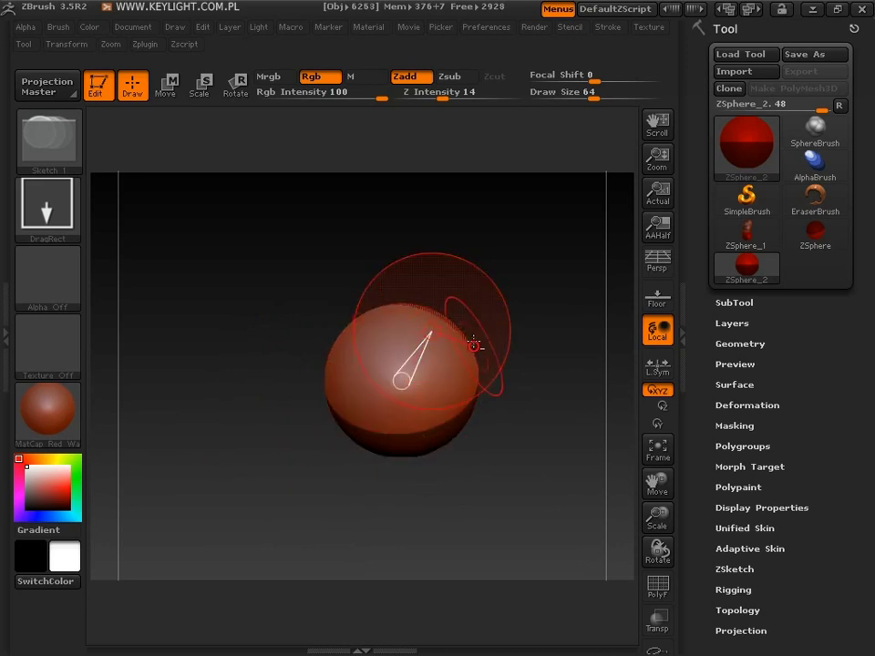
left_click(473, 337, "alt")
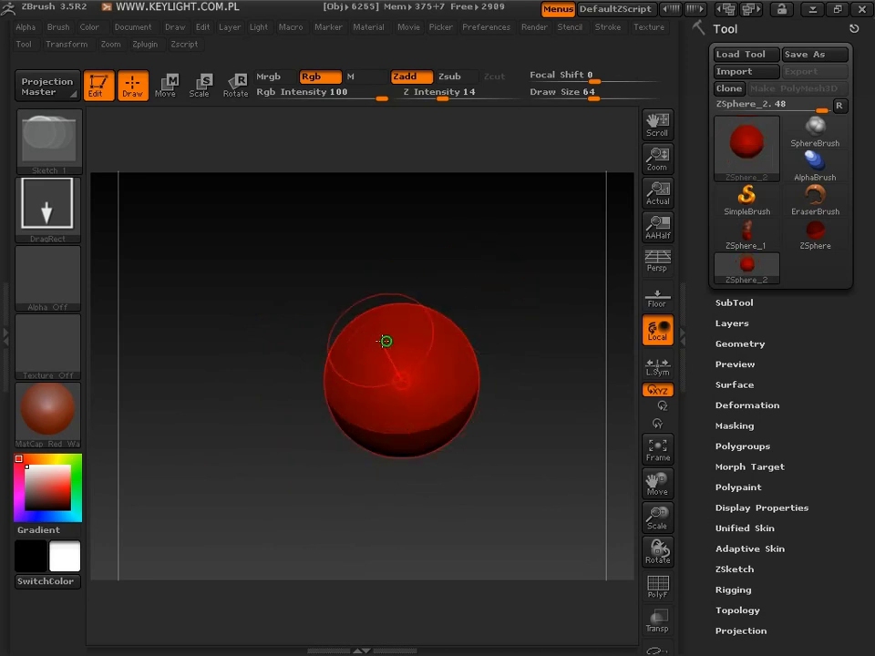